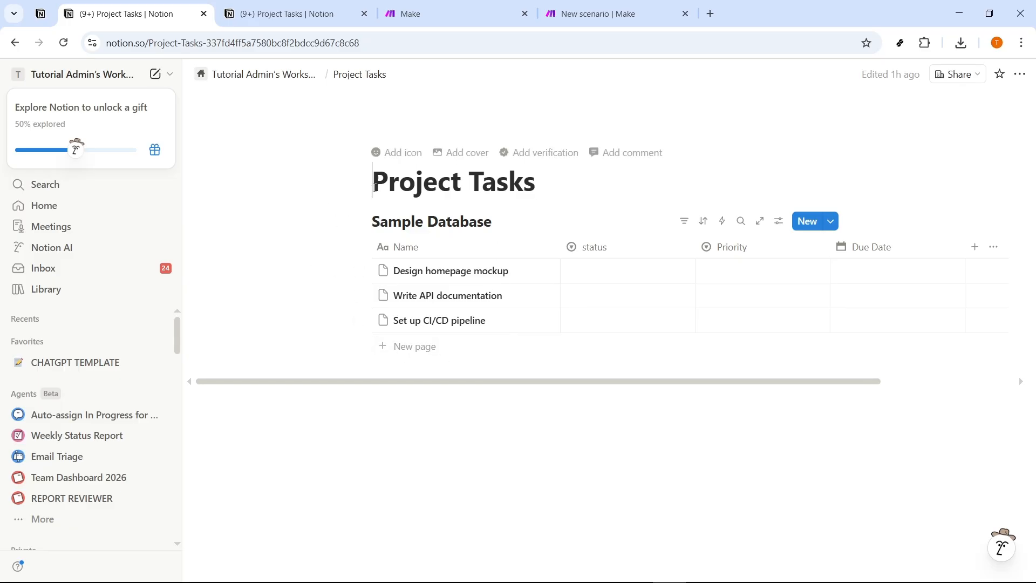
{"action": "left_click_drag", "start_coordinate": [372, 182], "coordinate": [544, 189]}
{"action": "left_click", "coordinate": [468, 221]}
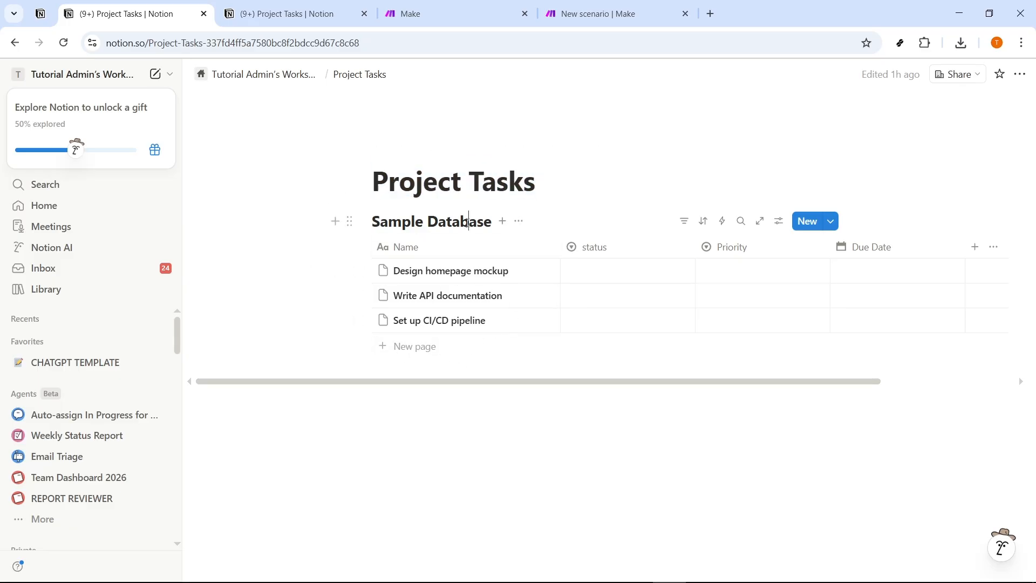
{"action": "scroll", "coordinate": [120, 361], "scroll_direction": "down", "scroll_amount": 4}
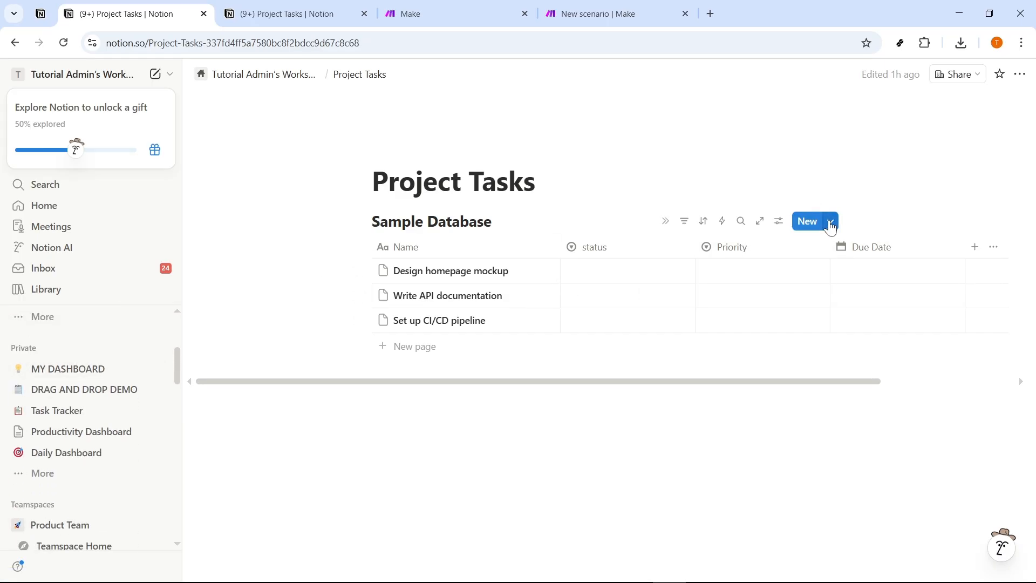
Examine the Standard Task template of Sample Database and its set-as-default choices, leaving the default setting as it is.
{"action": "left_click", "coordinate": [832, 223]}
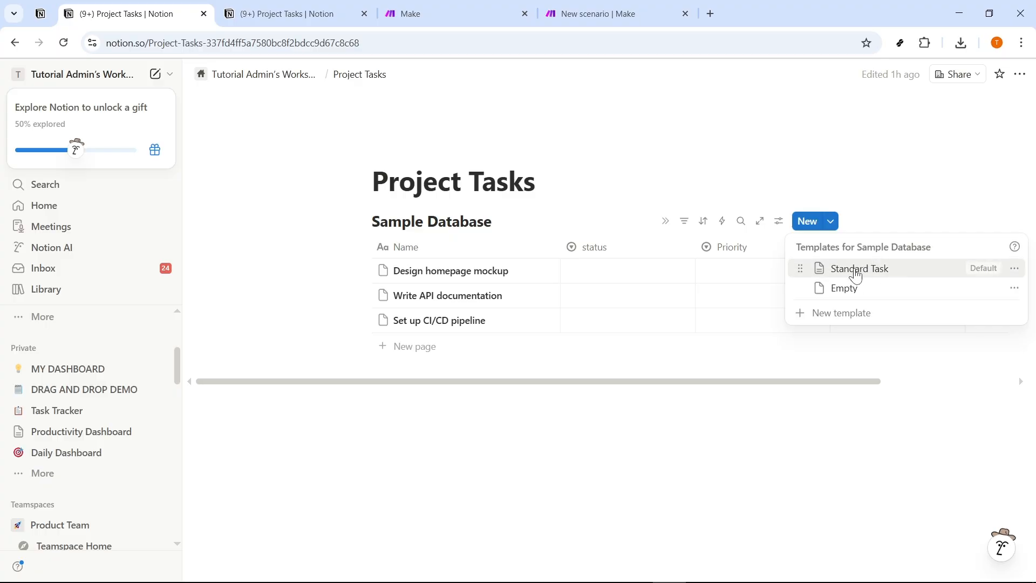
{"action": "left_click", "coordinate": [1014, 268]}
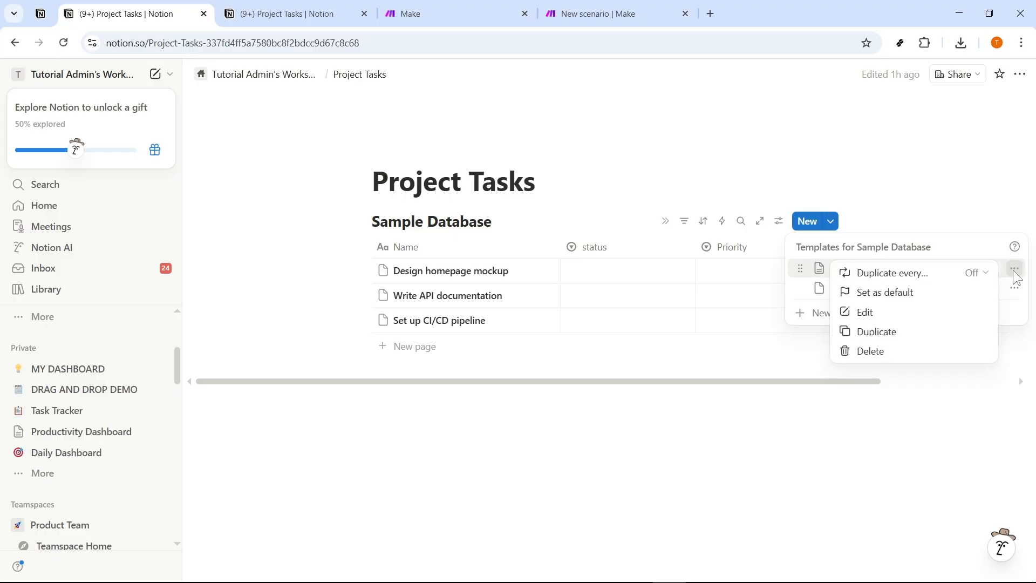
{"action": "left_click", "coordinate": [883, 292]}
{"action": "left_click", "coordinate": [1014, 269]}
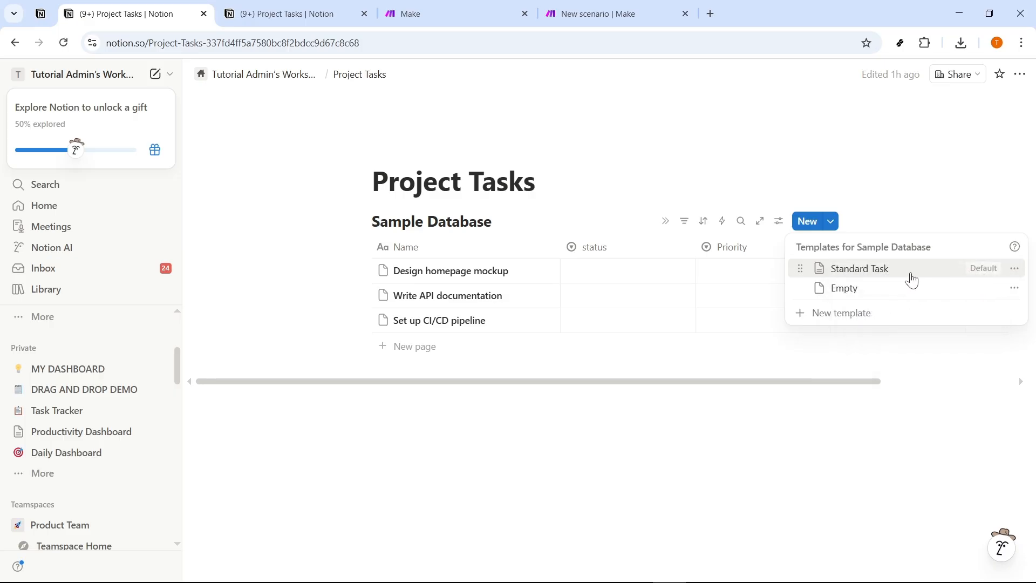
{"action": "left_click", "coordinate": [1014, 273]}
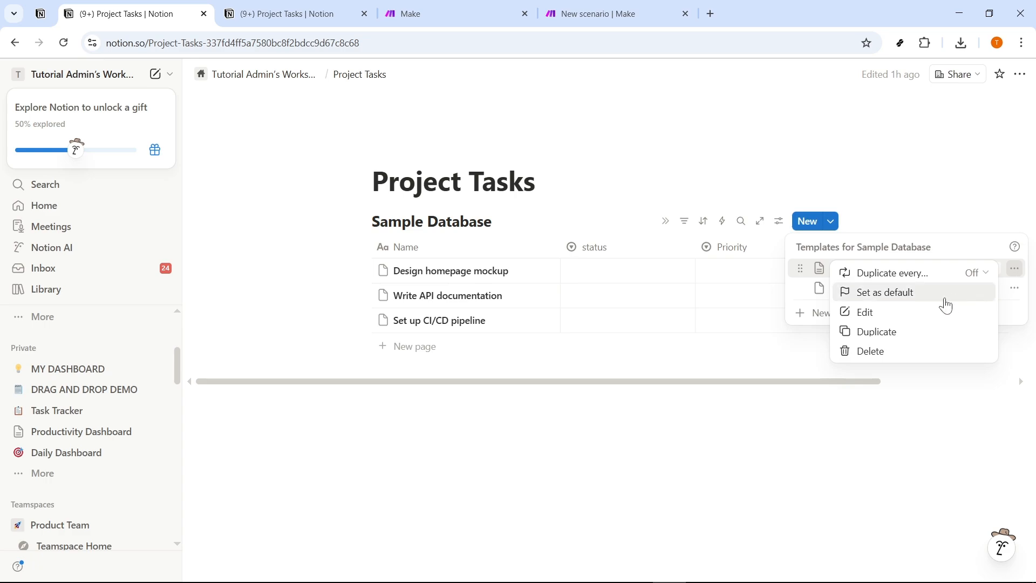
{"action": "left_click", "coordinate": [897, 296]}
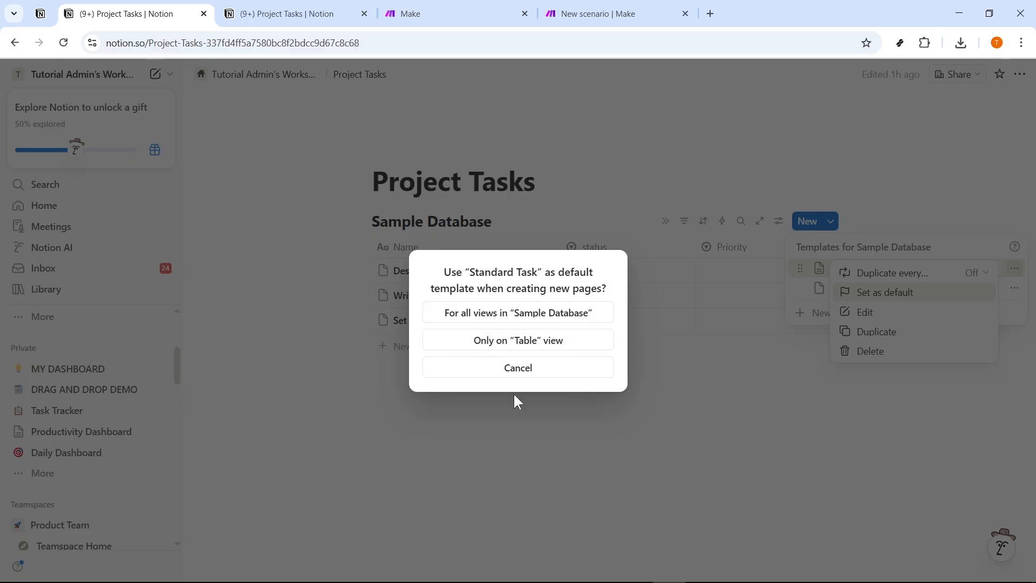
{"action": "left_click", "coordinate": [537, 385]}
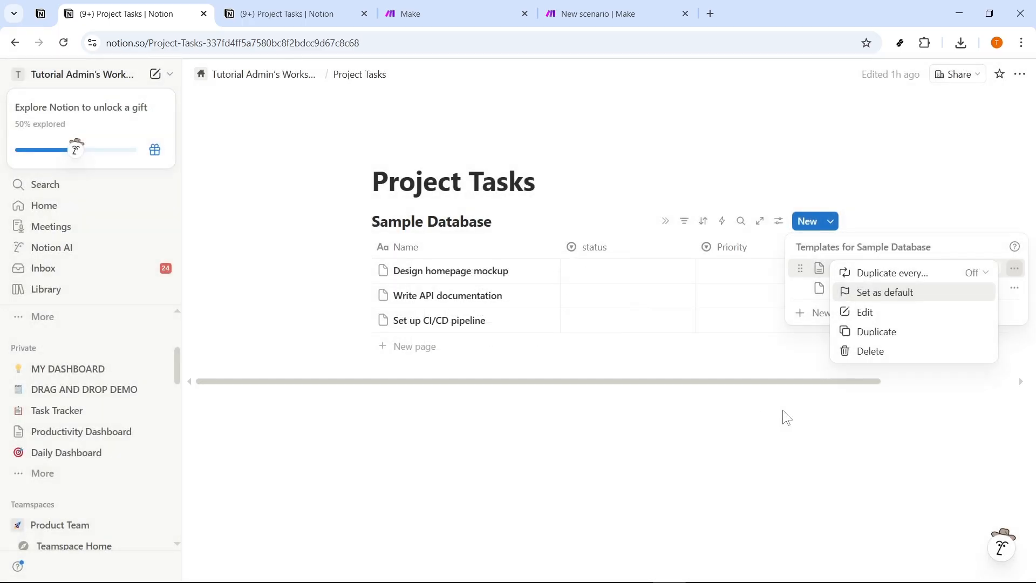
{"action": "left_click", "coordinate": [1019, 279]}
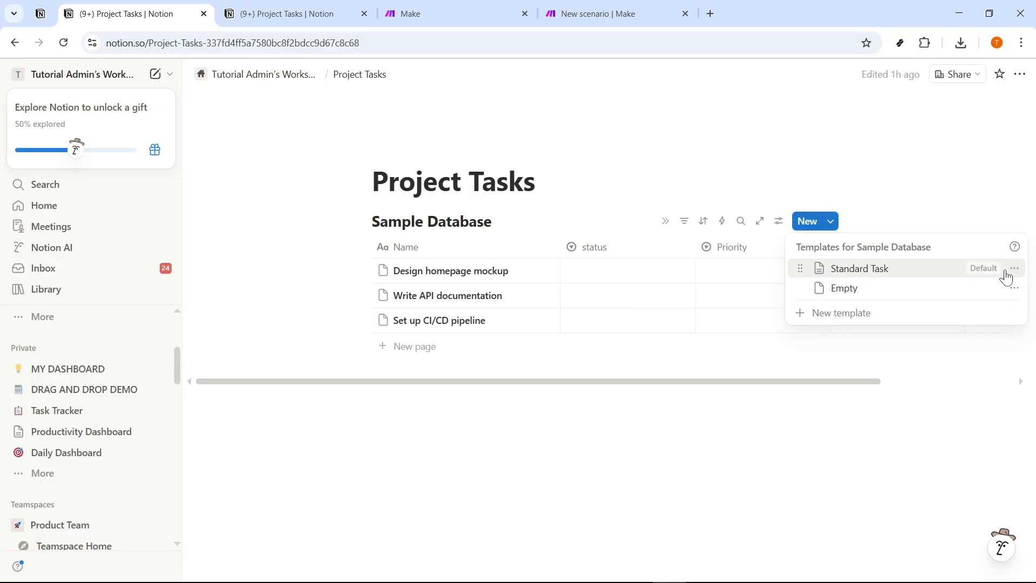
{"action": "left_click", "coordinate": [910, 372]}
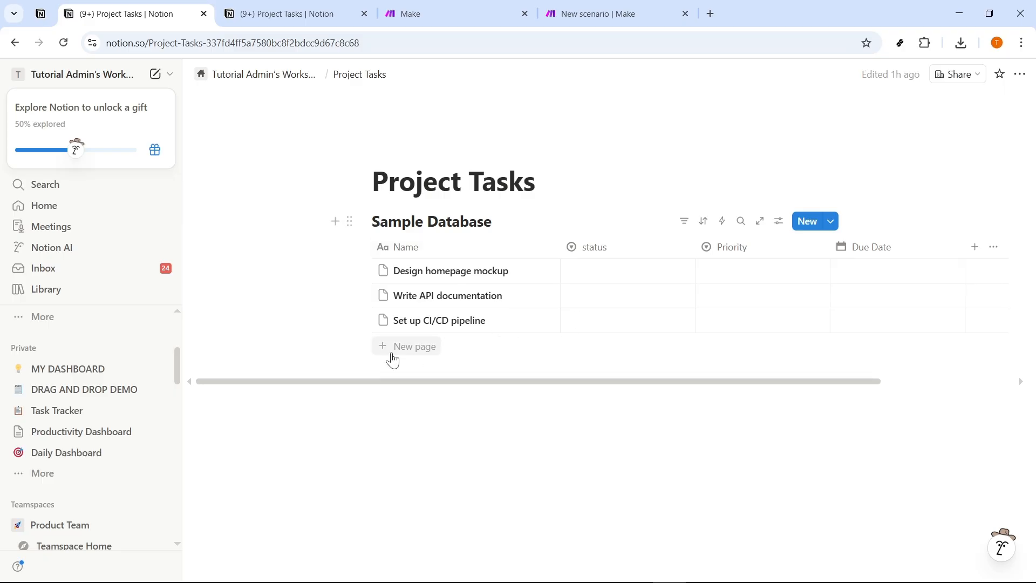
{"action": "mouse_move", "coordinate": [404, 379]}
{"action": "left_mouse_down"}
{"action": "mouse_move", "coordinate": [448, 381]}
{"action": "mouse_move", "coordinate": [407, 380]}
{"action": "left_mouse_up"}
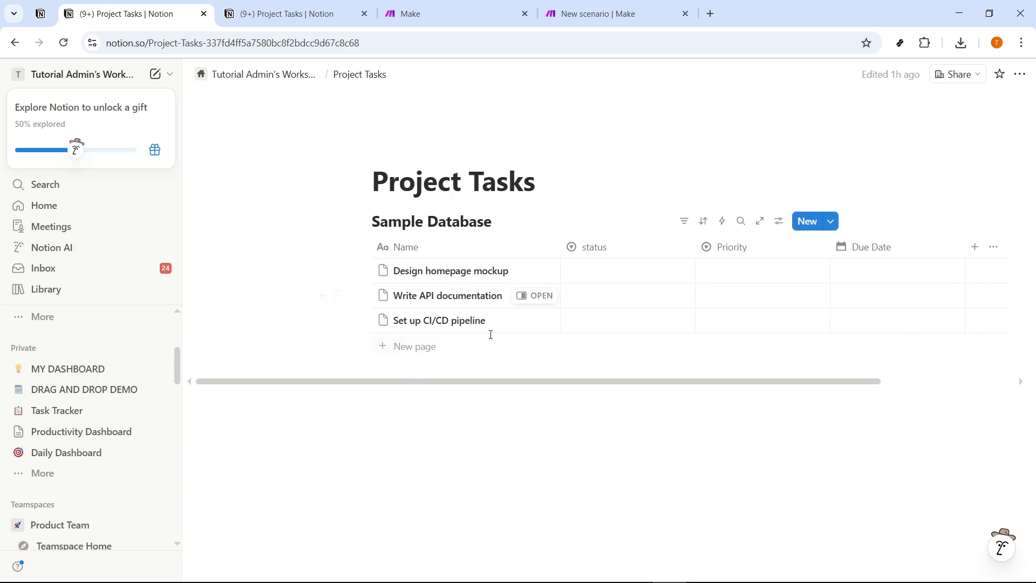
{"action": "left_click_drag", "start_coordinate": [496, 381], "coordinate": [521, 383]}
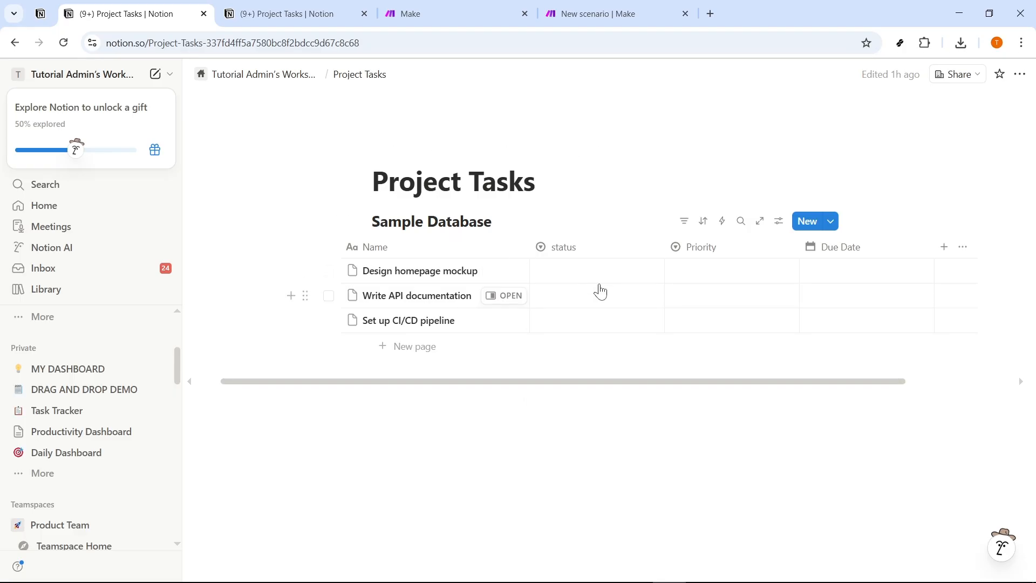
Open the account's connection settings and go from there to the page for developing or managing integrations.
{"action": "scroll", "coordinate": [90, 475], "scroll_direction": "down", "scroll_amount": 15}
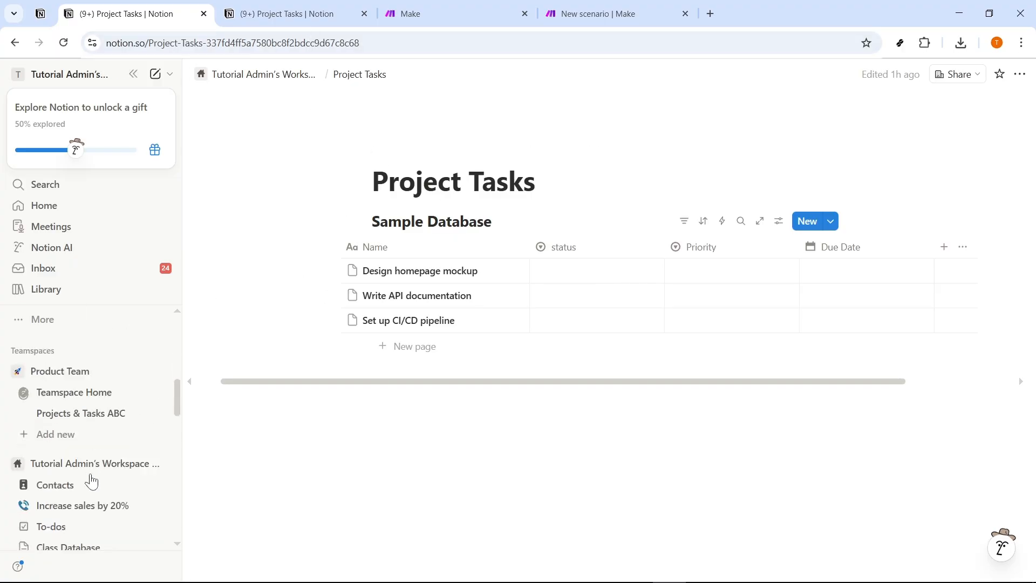
{"action": "left_click", "coordinate": [70, 487]}
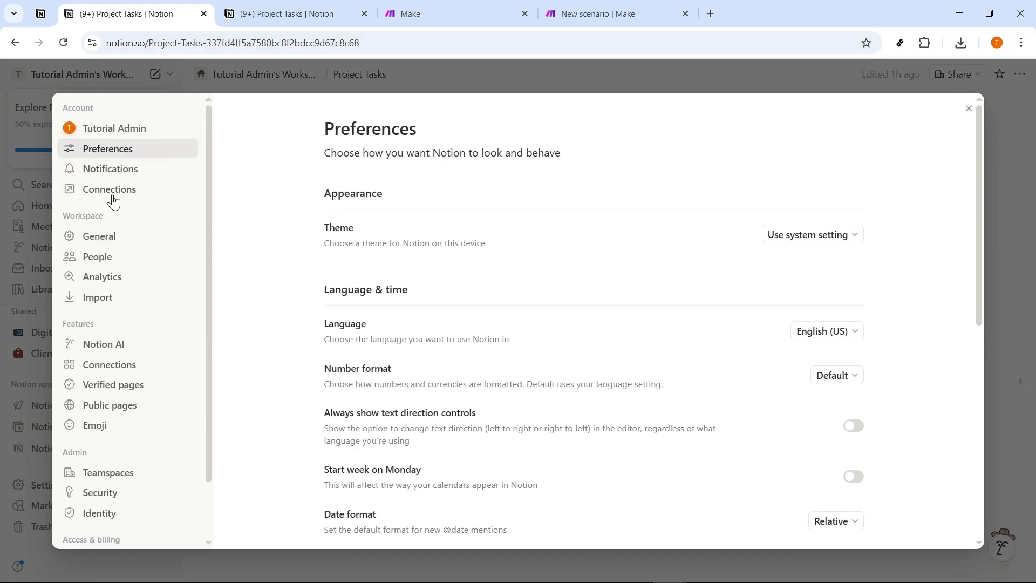
{"action": "left_click", "coordinate": [113, 196]}
{"action": "scroll", "coordinate": [470, 384], "scroll_direction": "down", "scroll_amount": 5}
{"action": "scroll", "coordinate": [448, 388], "scroll_direction": "down", "scroll_amount": 1}
{"action": "left_click", "coordinate": [405, 497]}
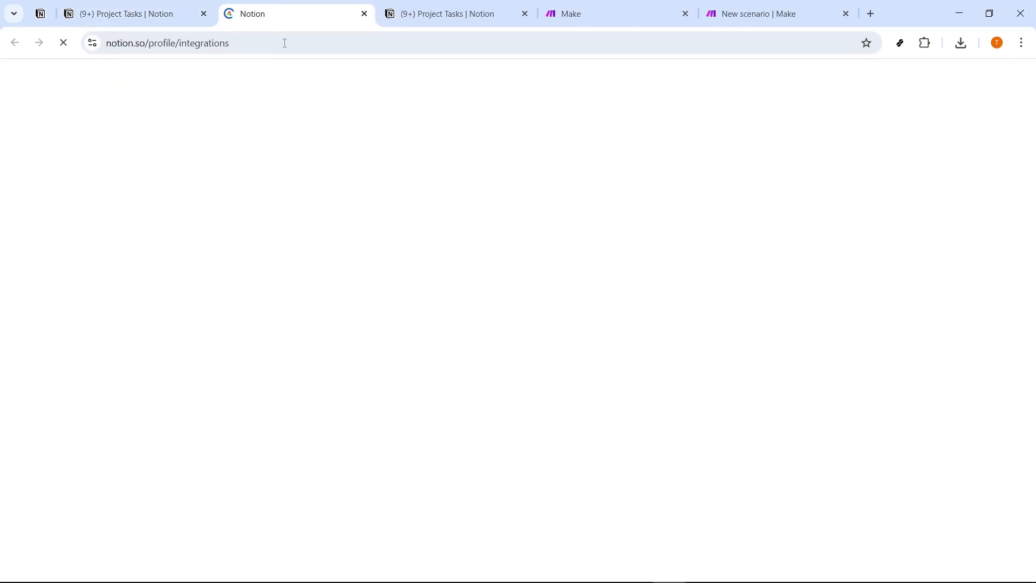
{"action": "left_click_drag", "start_coordinate": [296, 15], "coordinate": [370, 25]}
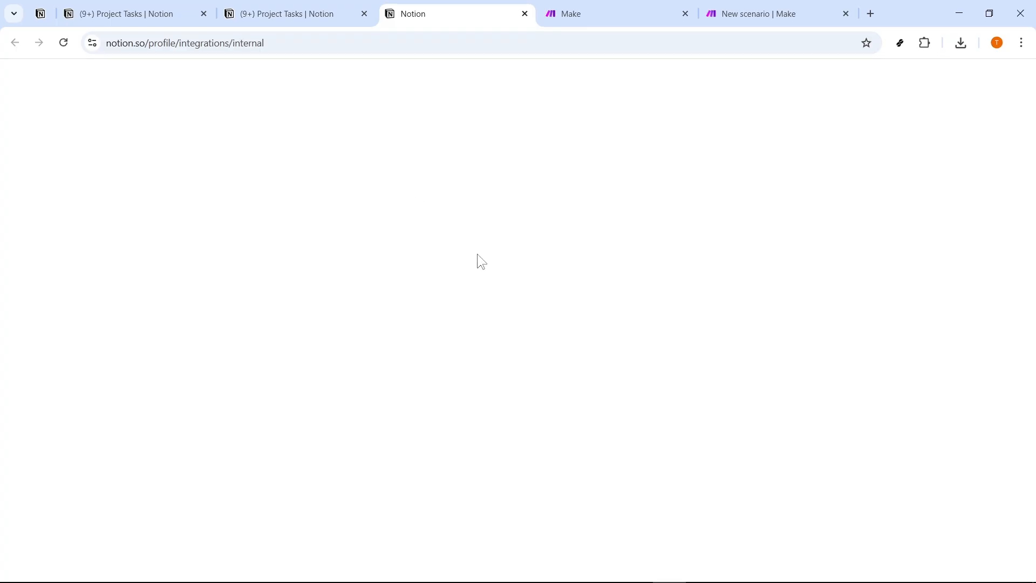
Create an internal integration named Make Automation, associated with Tutorial Admin's Workspace.
{"action": "left_click", "coordinate": [429, 252]}
{"action": "left_click", "coordinate": [419, 296]}
{"action": "type", "text": "Make Automation"}
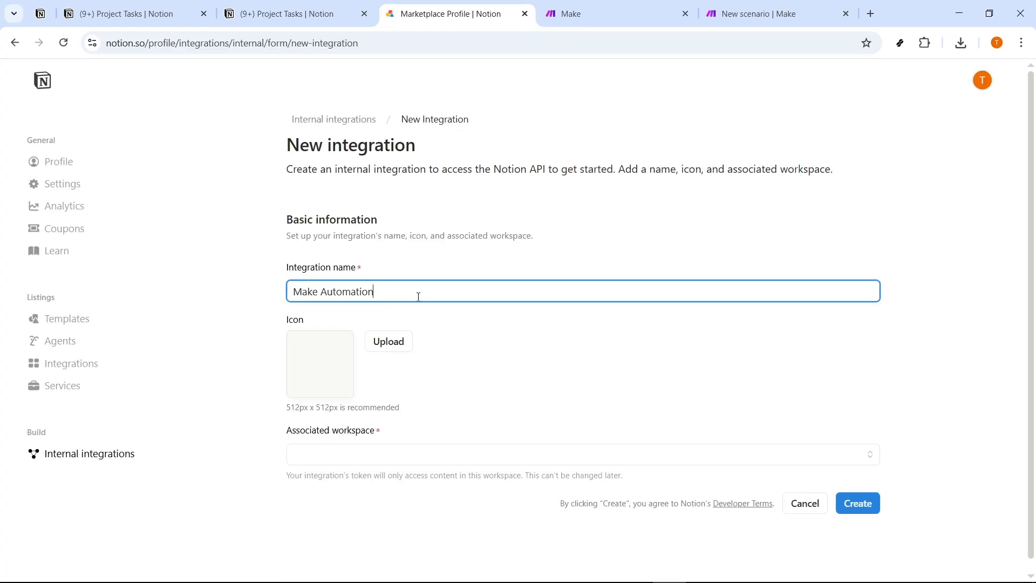
{"action": "left_click", "coordinate": [435, 456]}
{"action": "left_click", "coordinate": [400, 486]}
{"action": "scroll", "coordinate": [689, 450], "scroll_direction": "down", "scroll_amount": 1}
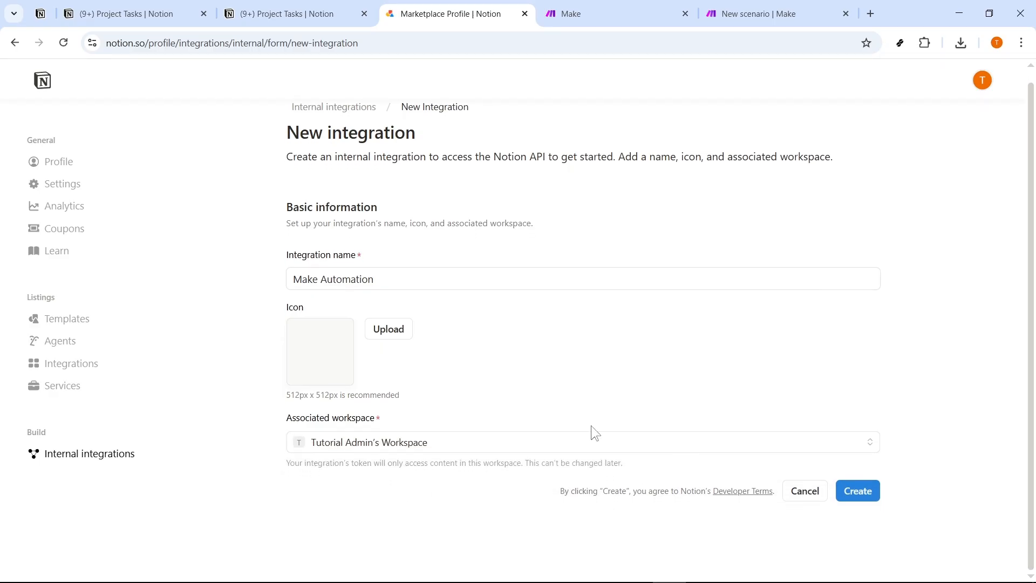
{"action": "left_click", "coordinate": [871, 497]}
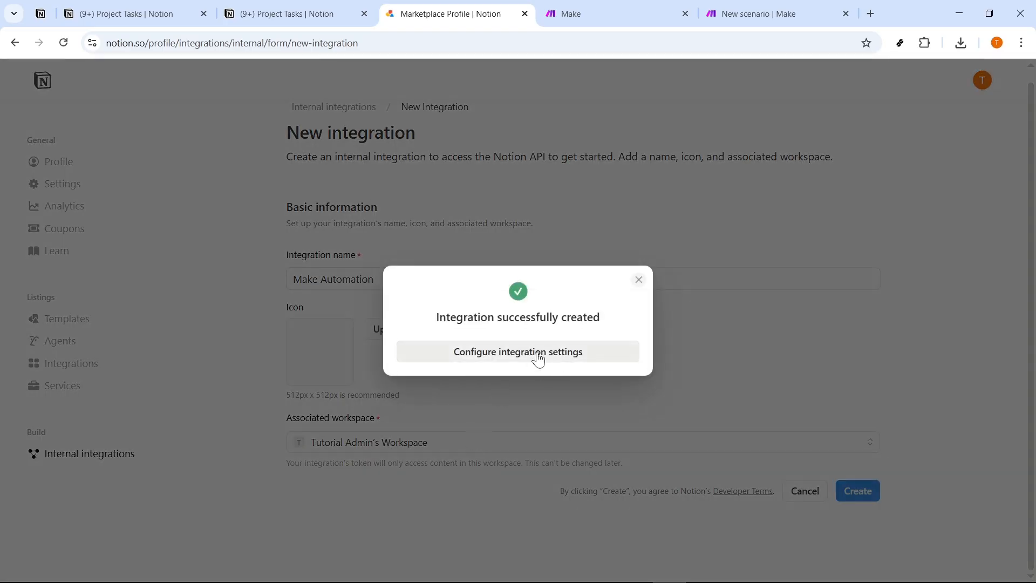
Open the new integration's configuration settings, then reveal and copy its internal integration secret.
{"action": "left_click", "coordinate": [540, 356]}
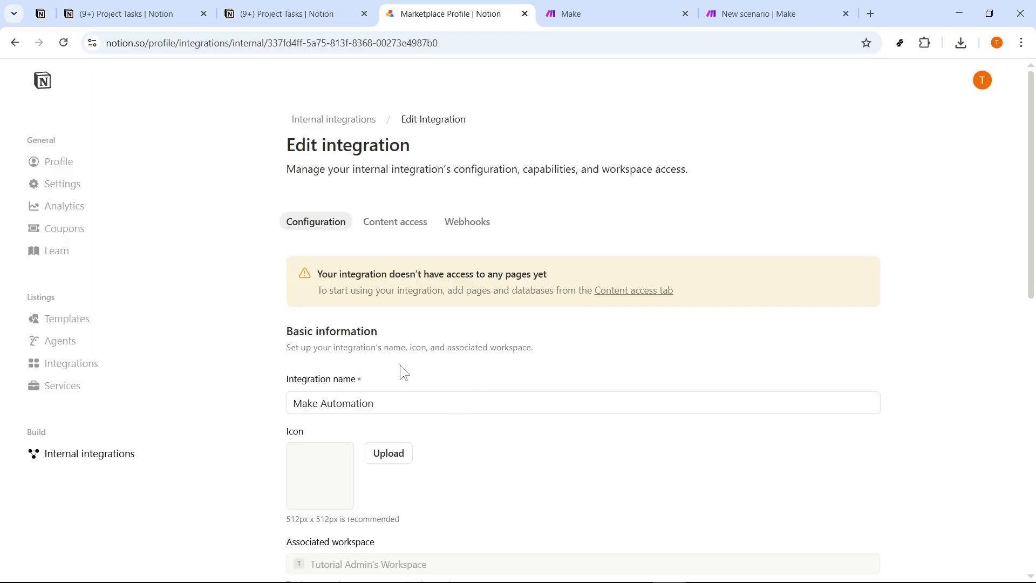
{"action": "scroll", "coordinate": [397, 372], "scroll_direction": "down", "scroll_amount": 5}
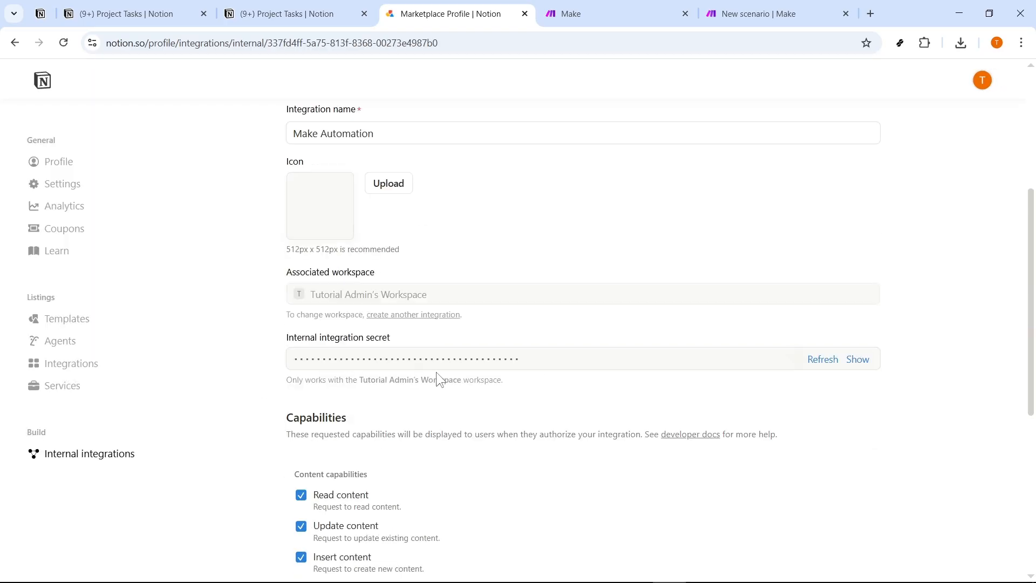
{"action": "left_click", "coordinate": [856, 366]}
{"action": "left_click", "coordinate": [858, 362]}
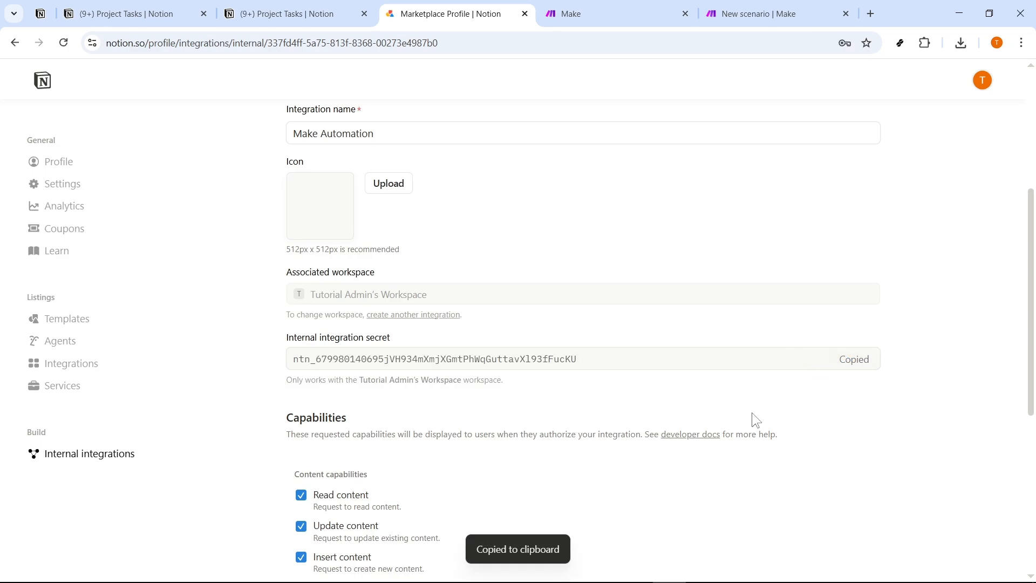
Switch to Notepad, replace the old secret on the first line with the copied integration secret, and minimize the window.
{"action": "key", "text": "alt+Tab"}
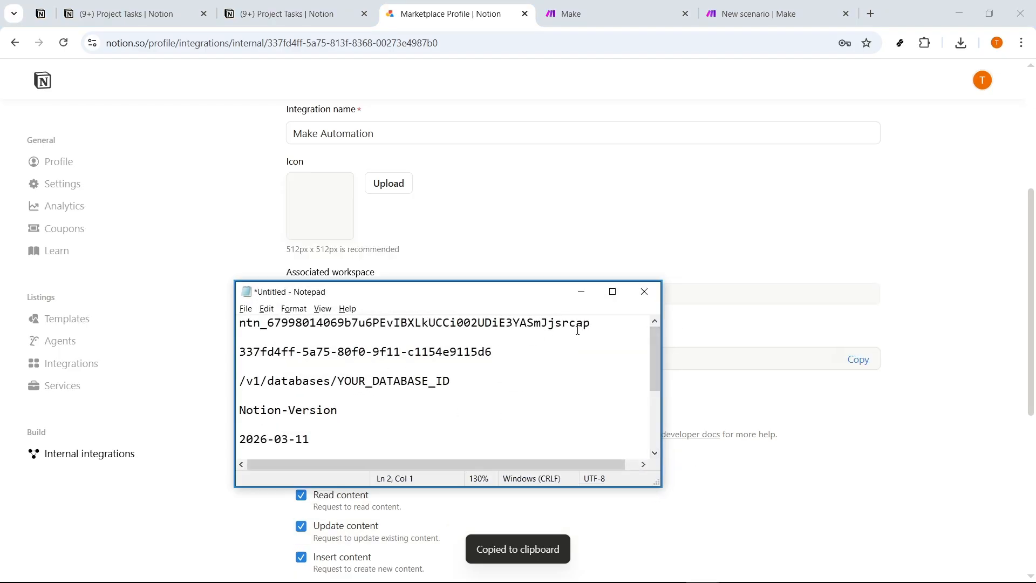
{"action": "triple_click", "coordinate": [591, 324]}
{"action": "key", "text": "ctrl+v"}
{"action": "left_click_drag", "start_coordinate": [591, 323], "coordinate": [232, 325]}
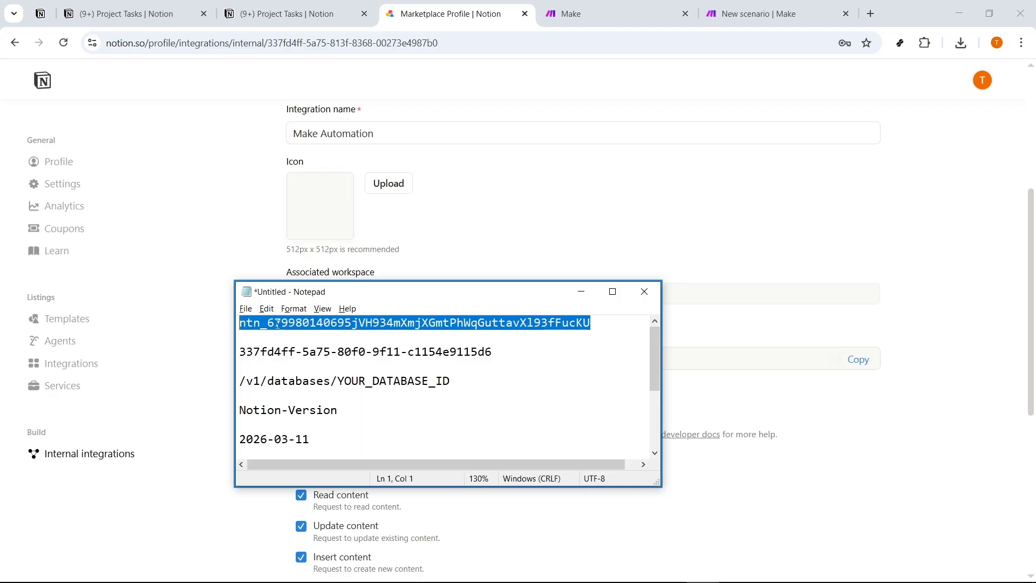
{"action": "left_click", "coordinate": [581, 293]}
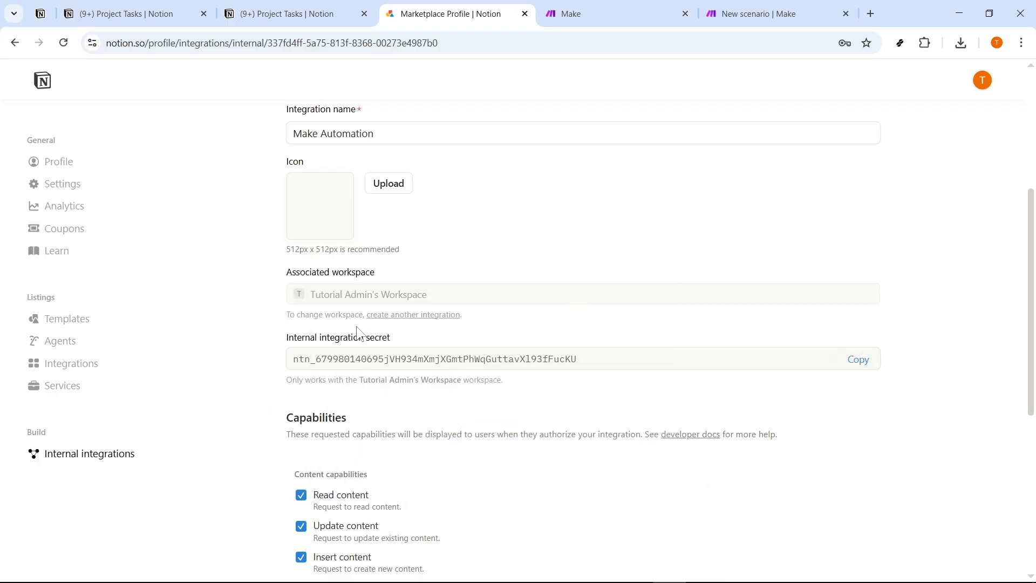
Return to the Project Tasks page and close its connection settings dialog.
{"action": "scroll", "coordinate": [360, 311], "scroll_direction": "up", "scroll_amount": 5}
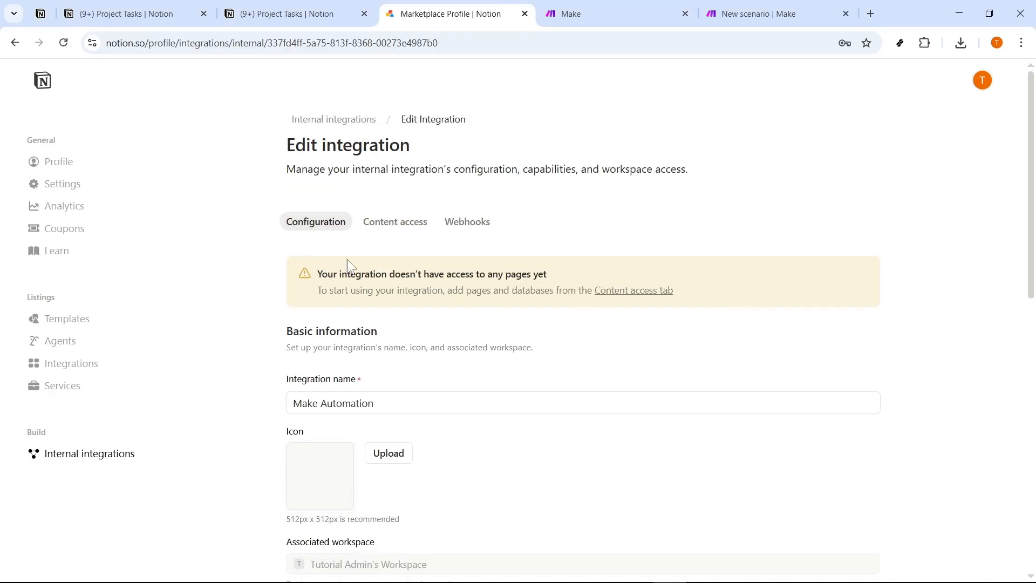
{"action": "left_click", "coordinate": [311, 21]}
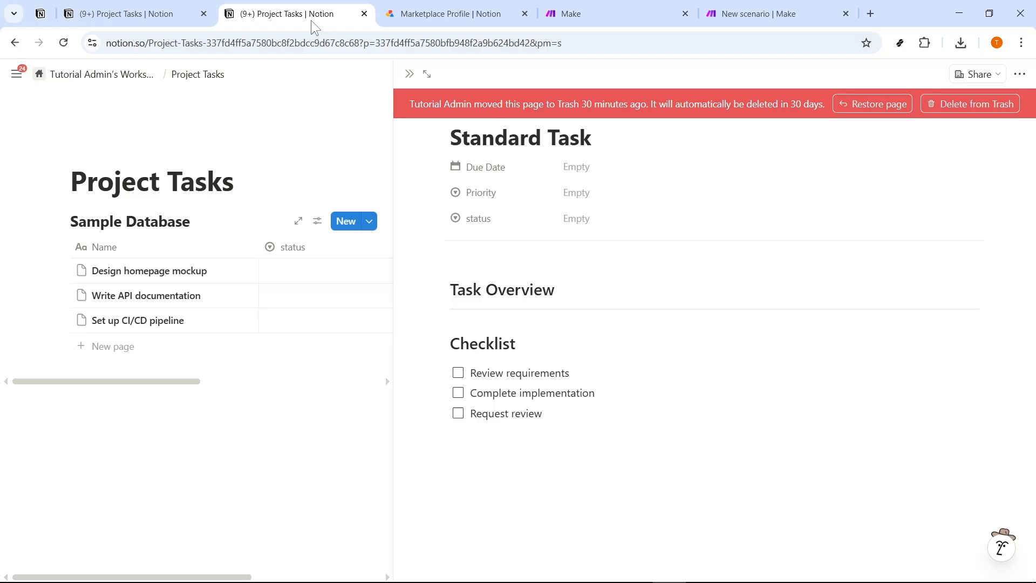
{"action": "left_click", "coordinate": [214, 17]}
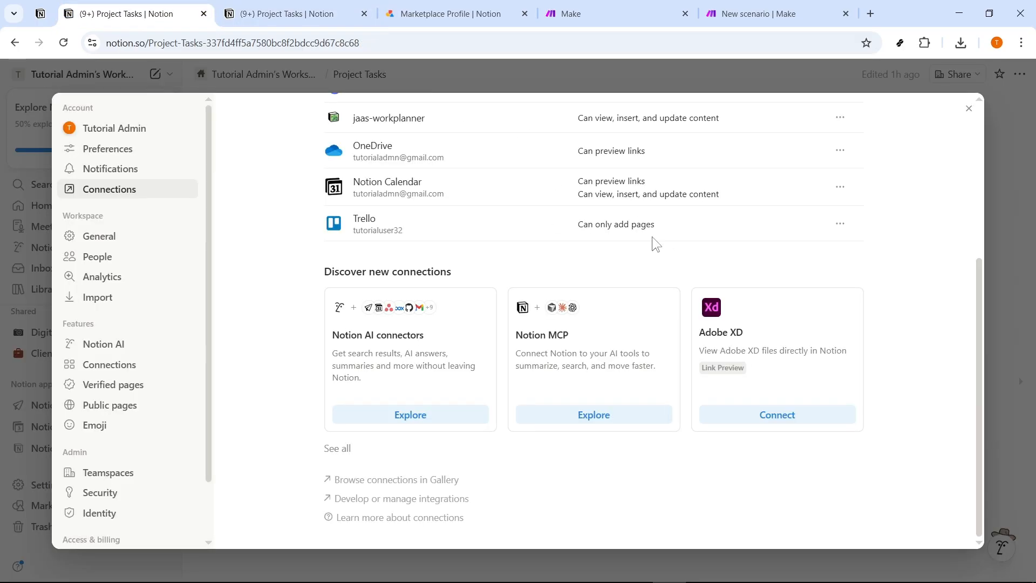
{"action": "key", "text": "Escape"}
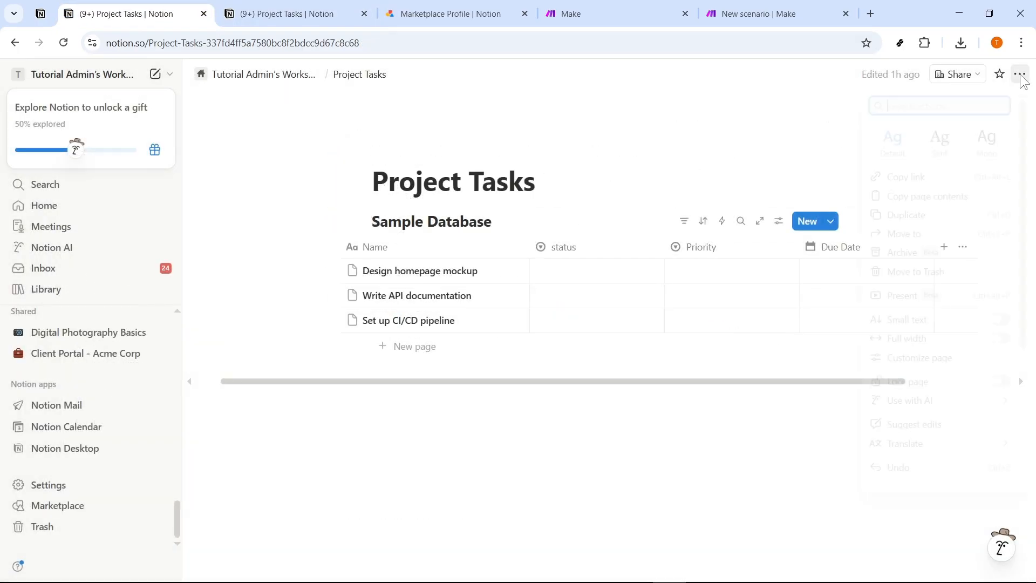
Connect the Make Automation integration to the Project Tasks page and confirm its access.
{"action": "left_click", "coordinate": [1020, 73]}
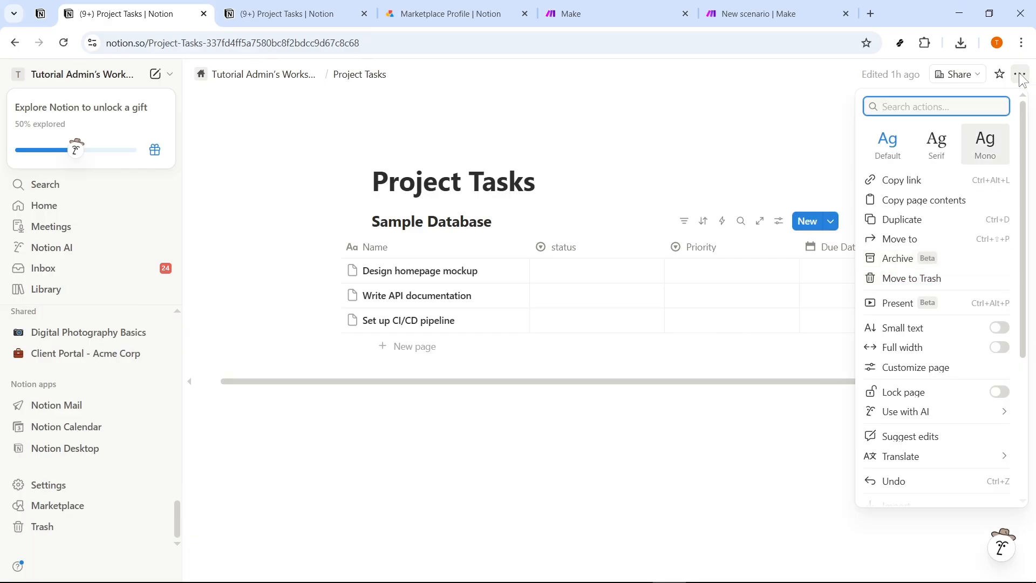
{"action": "scroll", "coordinate": [925, 259], "scroll_direction": "down", "scroll_amount": 4}
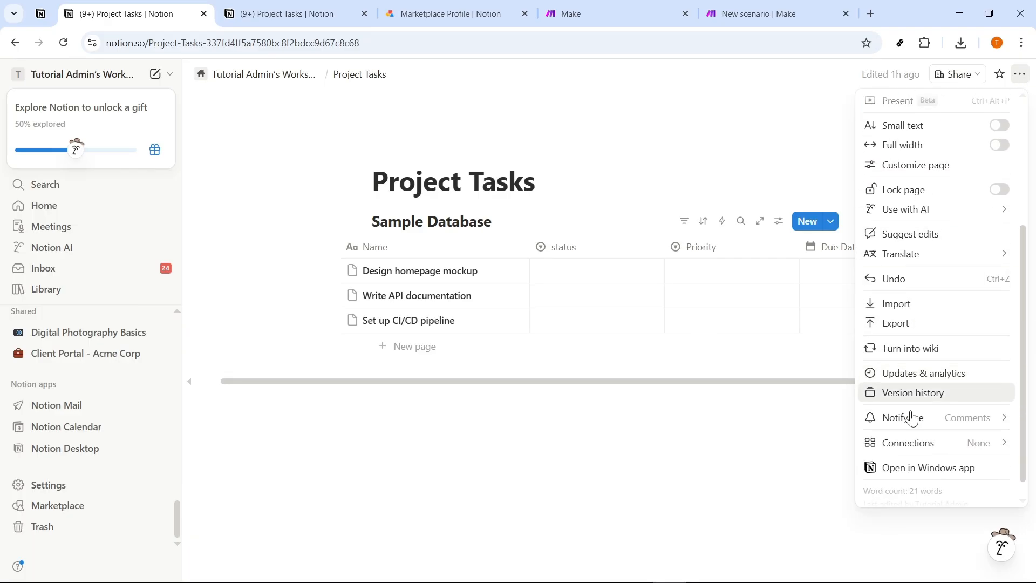
{"action": "mouse_move", "coordinate": [907, 442]}
{"action": "left_click", "coordinate": [712, 379]}
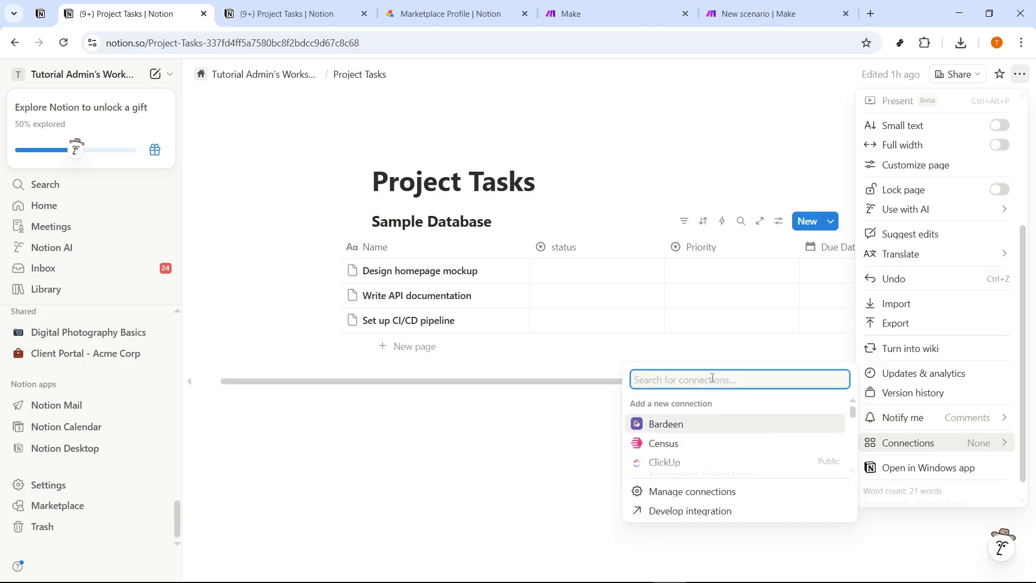
{"action": "type", "text": "make"}
{"action": "left_click", "coordinate": [696, 446]}
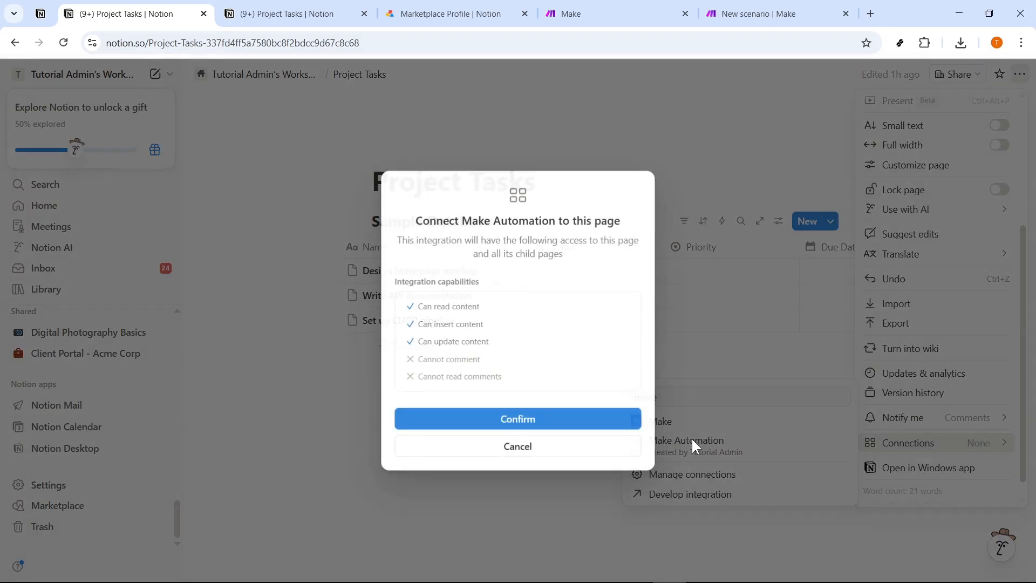
{"action": "left_click", "coordinate": [523, 420]}
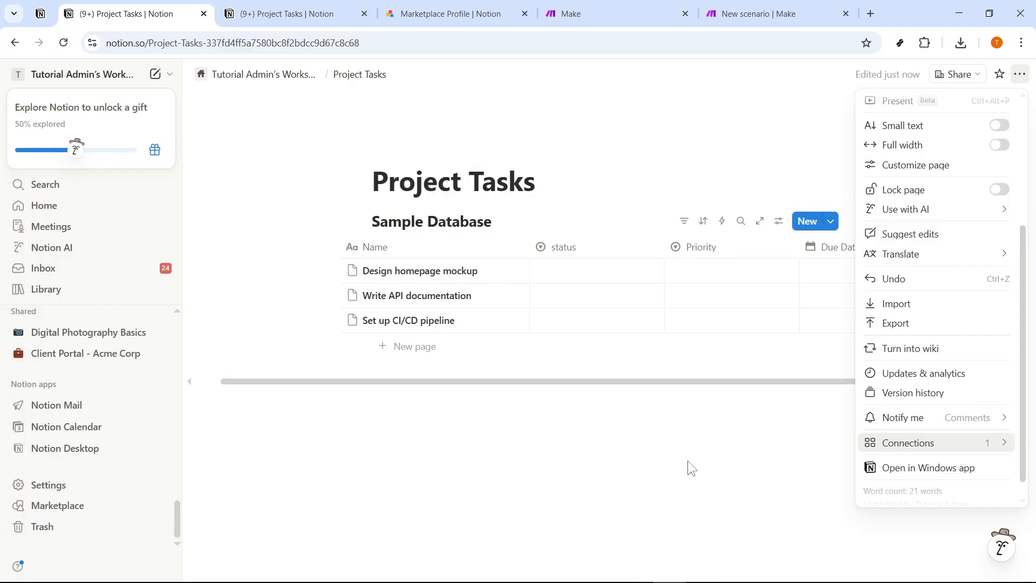
{"action": "left_click", "coordinate": [459, 427]}
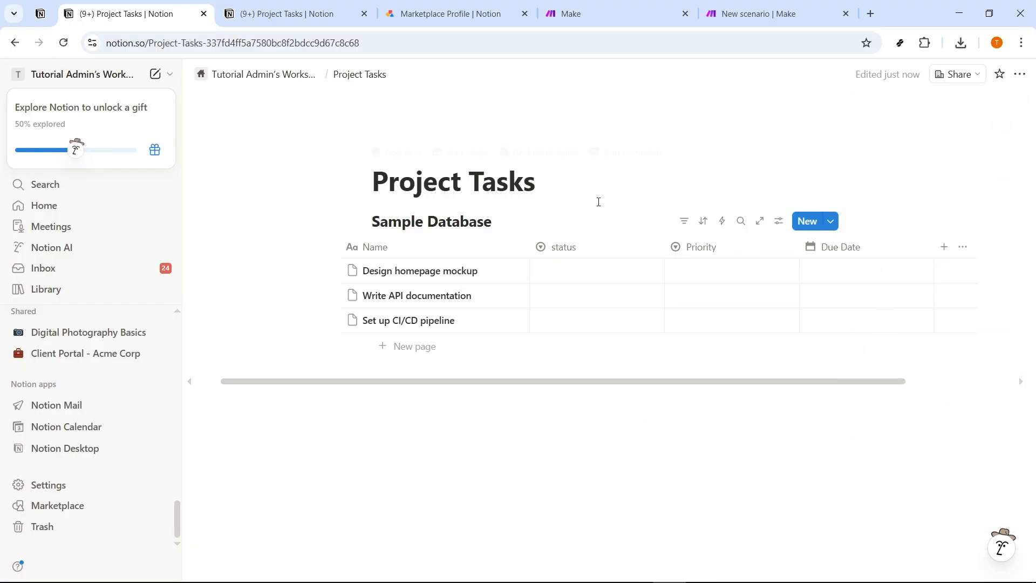
Highlight the ID at the end of the Project Tasks page address in both open page tabs.
{"action": "left_click_drag", "start_coordinate": [360, 43], "coordinate": [209, 43]}
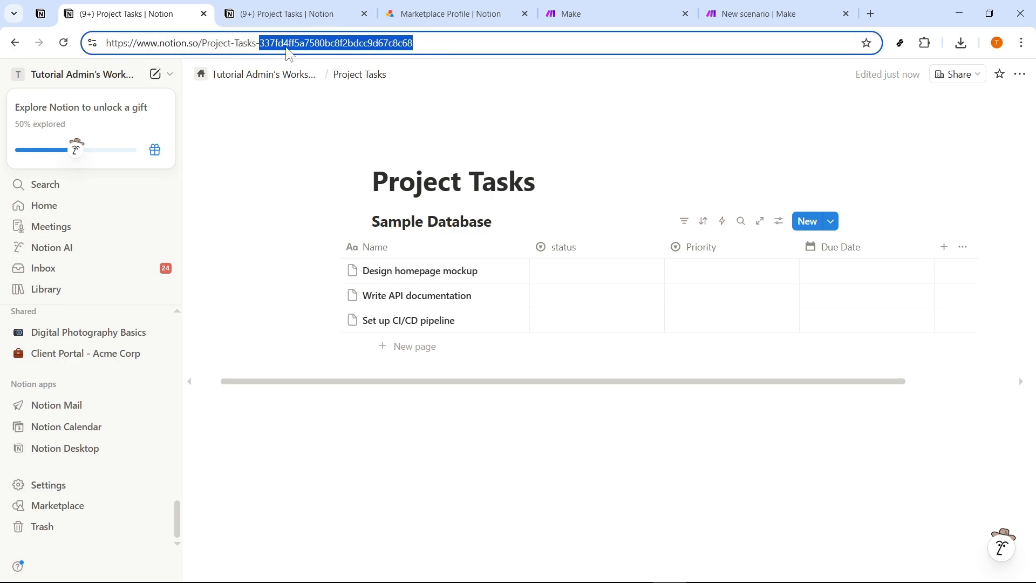
{"action": "left_click", "coordinate": [310, 16]}
{"action": "left_click", "coordinate": [364, 47]}
{"action": "left_click", "coordinate": [372, 45]}
{"action": "left_click_drag", "start_coordinate": [422, 43], "coordinate": [266, 45]}
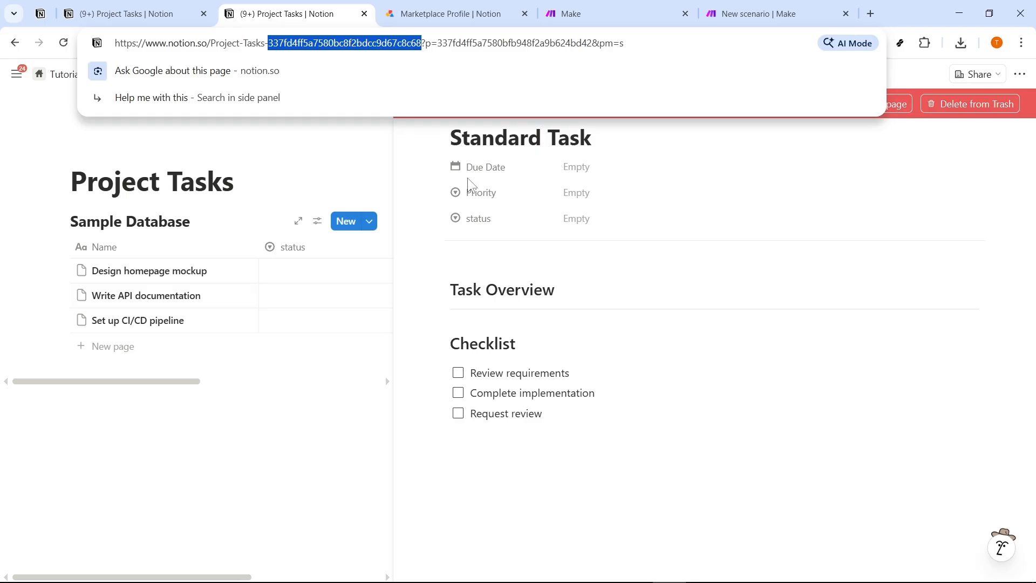
{"action": "right_click", "coordinate": [357, 44]}
Switch to the Make organization dashboard and create a new scenario.
{"action": "left_click", "coordinate": [415, 15]}
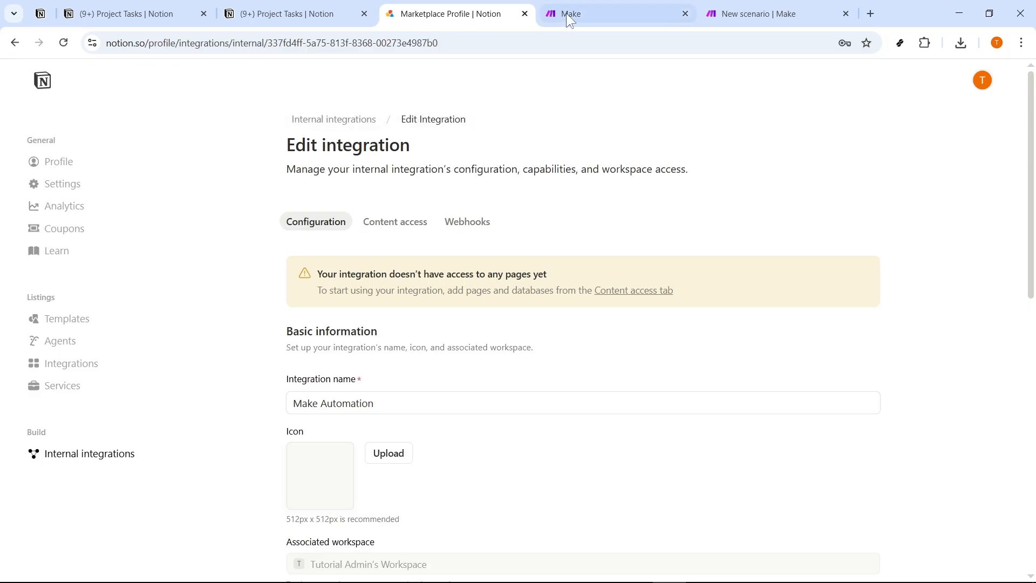
{"action": "left_click", "coordinate": [551, 20]}
{"action": "left_click", "coordinate": [337, 43]}
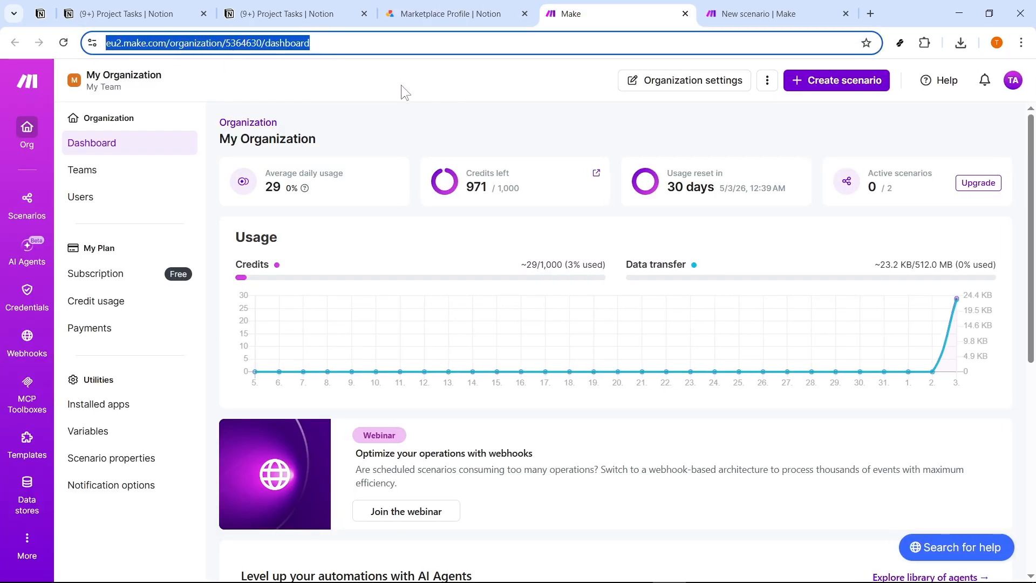
{"action": "left_click", "coordinate": [643, 114]}
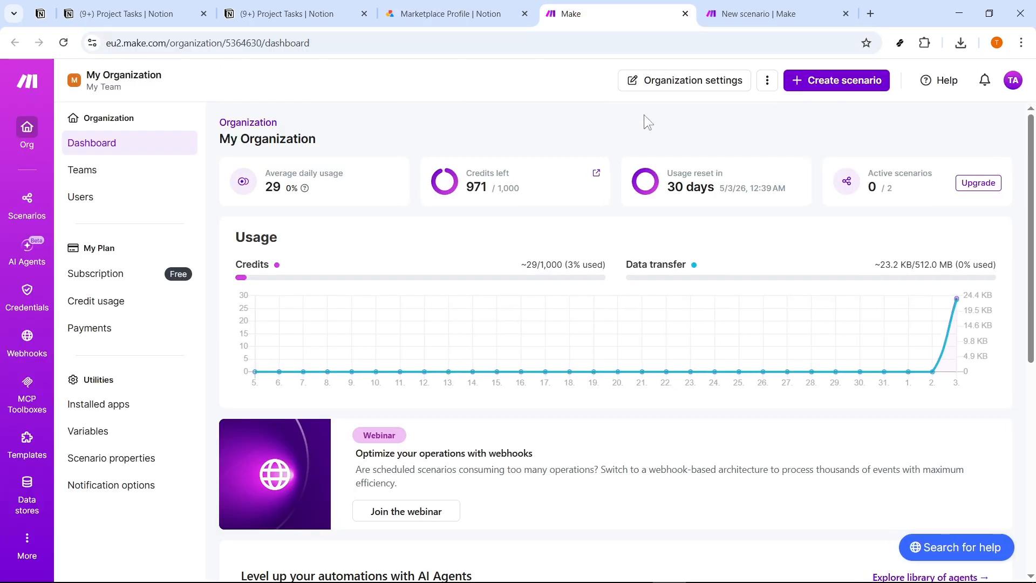
{"action": "left_click", "coordinate": [851, 86]}
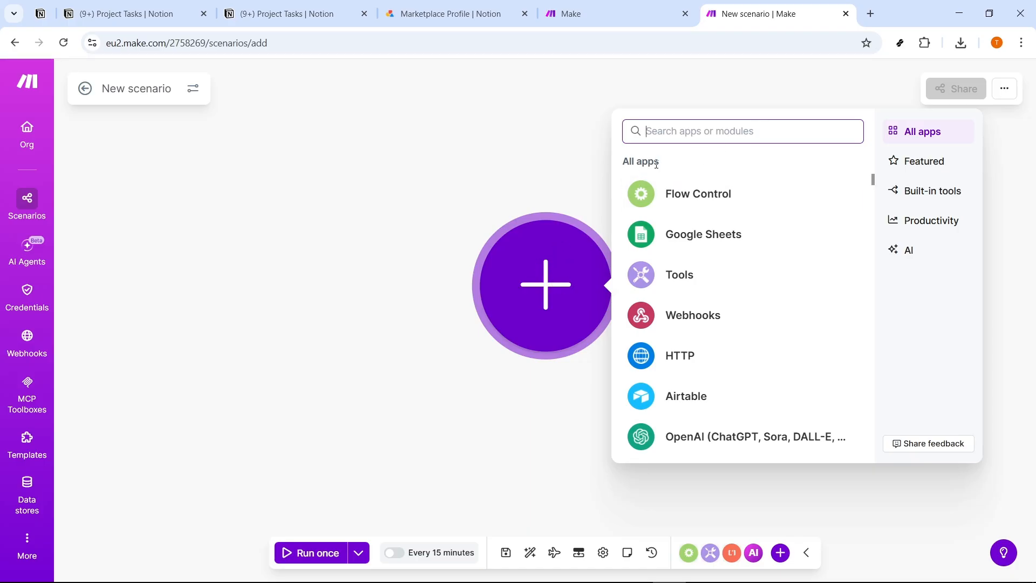
{"action": "left_click", "coordinate": [544, 215]}
{"action": "left_click", "coordinate": [558, 294]}
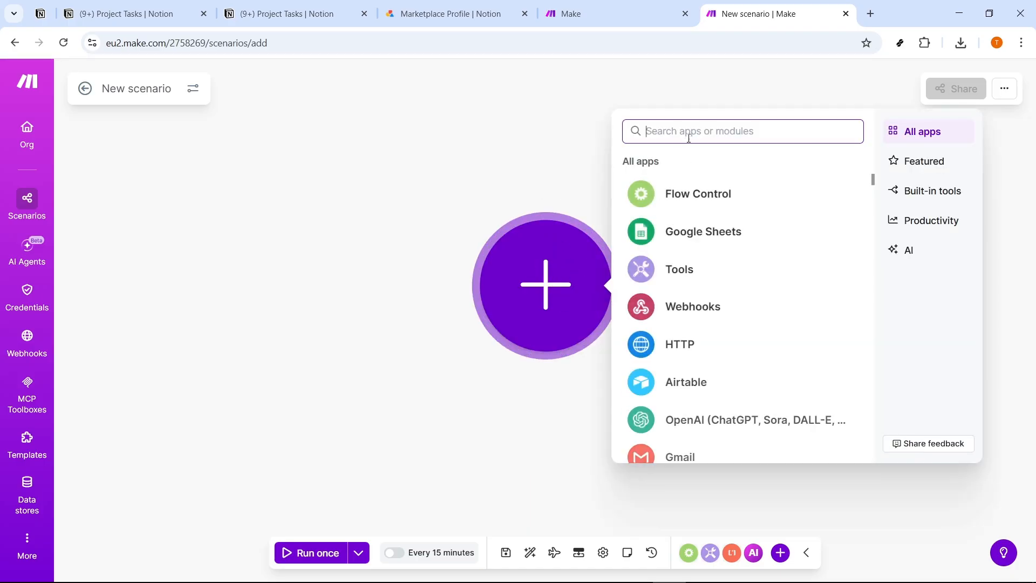
{"action": "type", "text": "notio"}
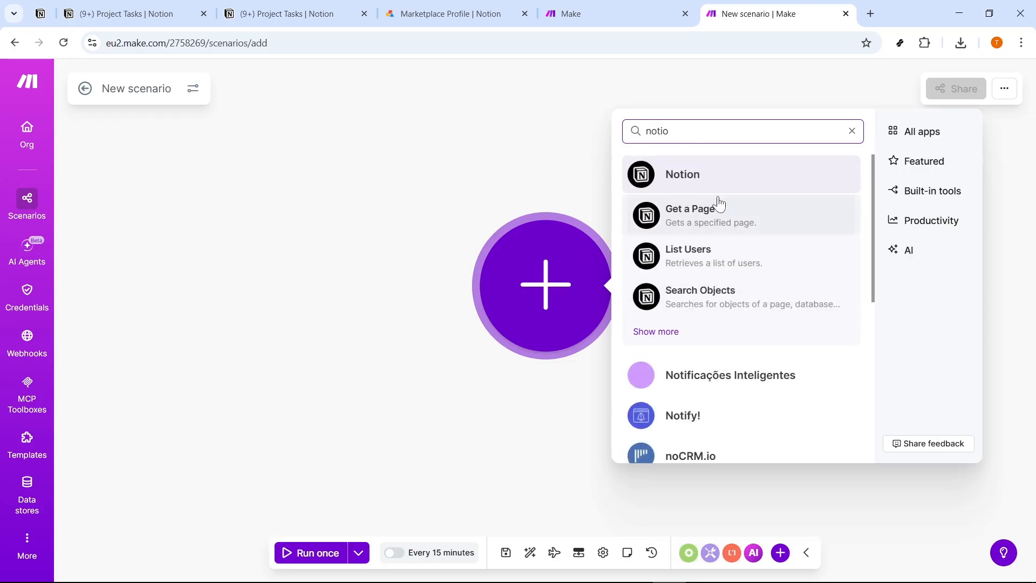
{"action": "left_click", "coordinate": [717, 205]}
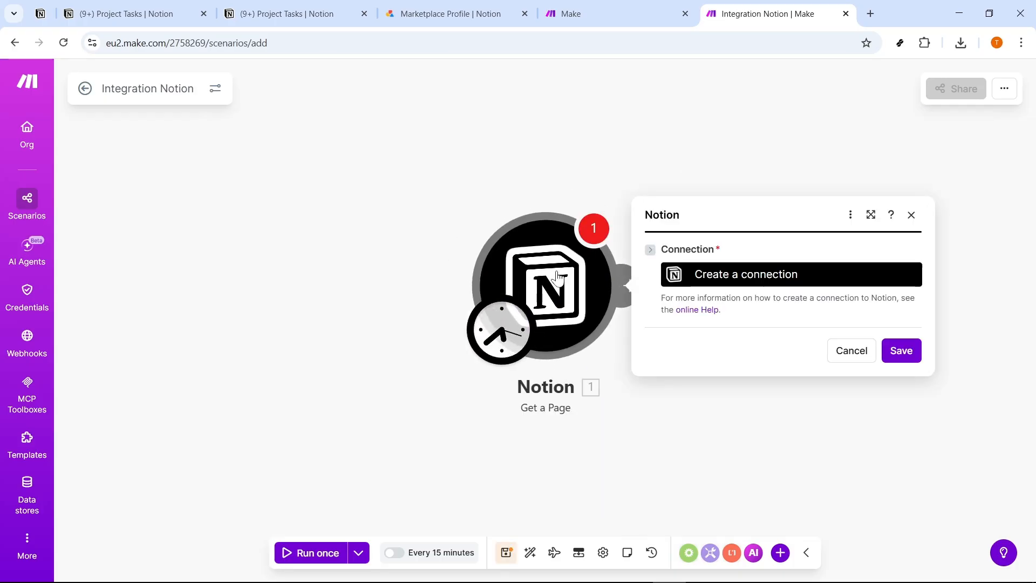
{"action": "right_click", "coordinate": [545, 293]}
{"action": "left_click", "coordinate": [598, 453]}
Add Notion's Make an API Call module as the scenario's first module.
{"action": "left_click", "coordinate": [539, 292]}
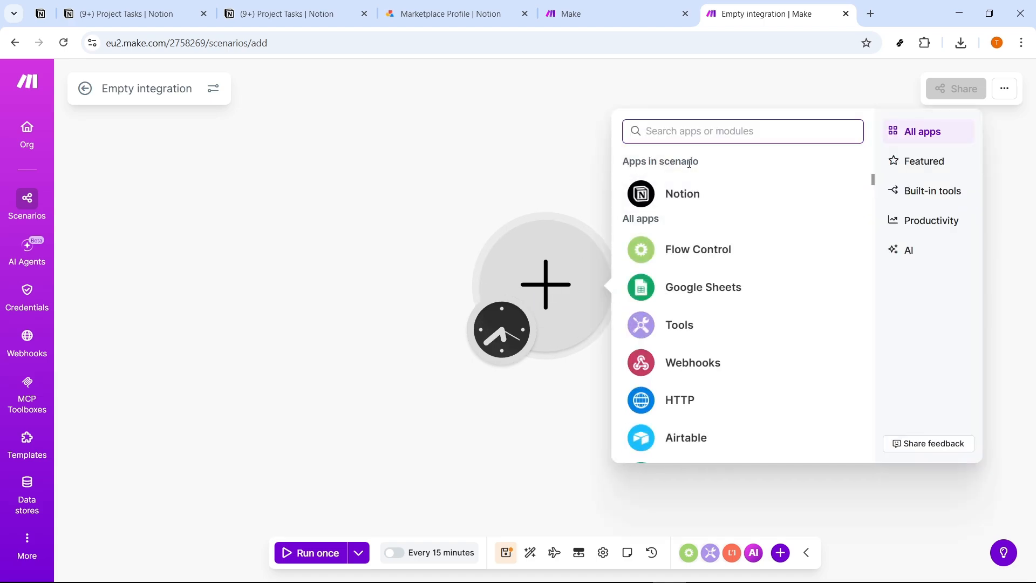
{"action": "left_click", "coordinate": [676, 196]}
{"action": "type", "text": "make"}
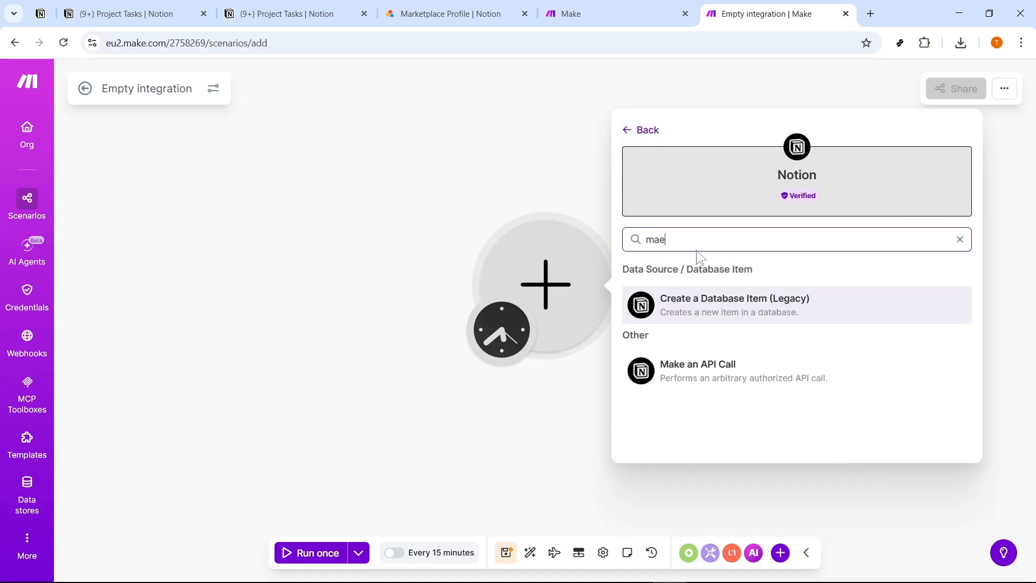
{"action": "left_click", "coordinate": [696, 297]}
Start a new connection for the API call module and set its connection type to Notion Internal.
{"action": "left_click", "coordinate": [712, 274]}
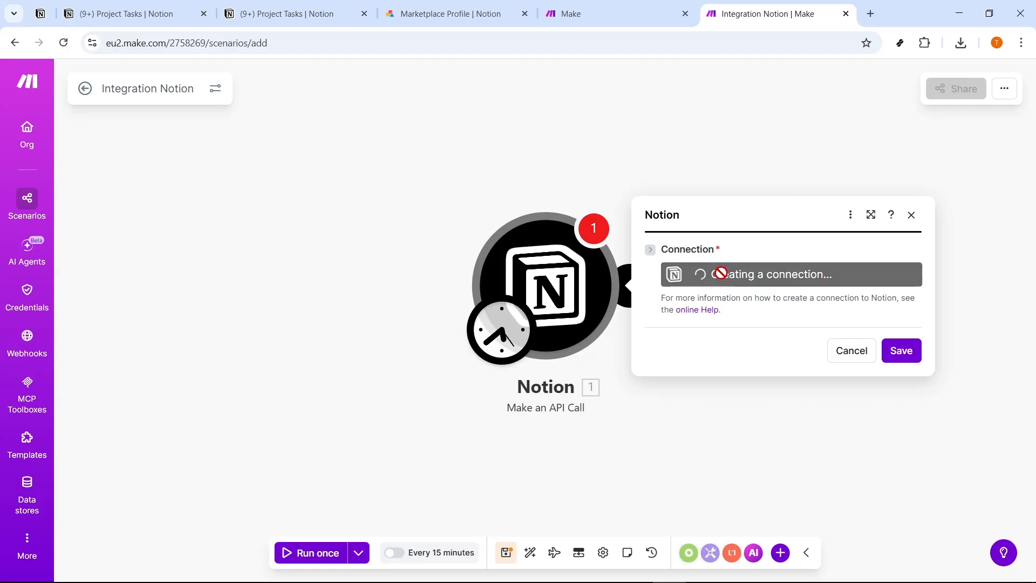
{"action": "left_click", "coordinate": [654, 156]}
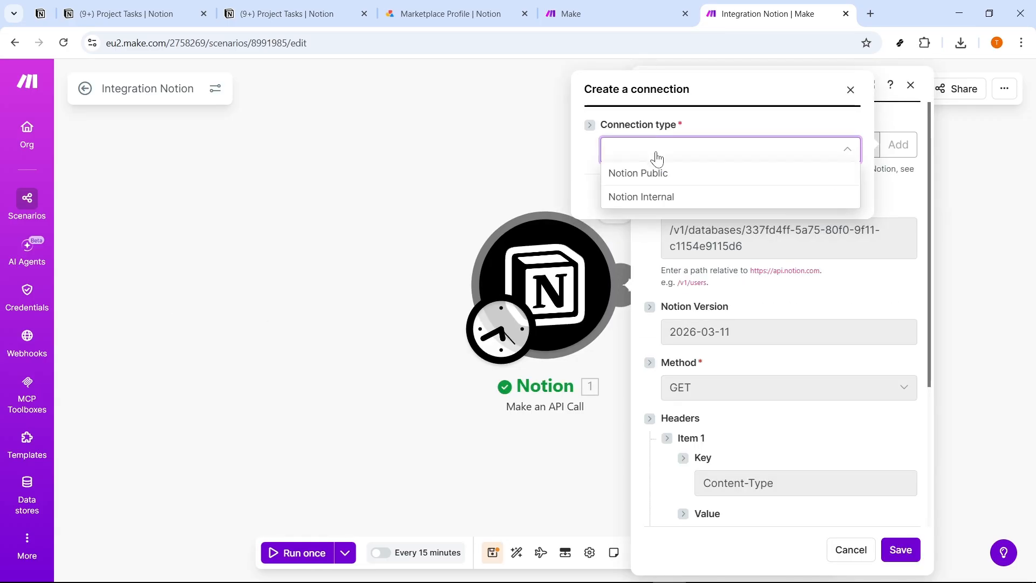
{"action": "left_click", "coordinate": [654, 200]}
Copy the integration secret from Notepad's first line into the Internal Integration Token field and save the connection.
{"action": "left_click", "coordinate": [667, 255]}
{"action": "key", "text": "alt+Tab"}
{"action": "scroll", "coordinate": [287, 366], "scroll_direction": "up", "scroll_amount": 2}
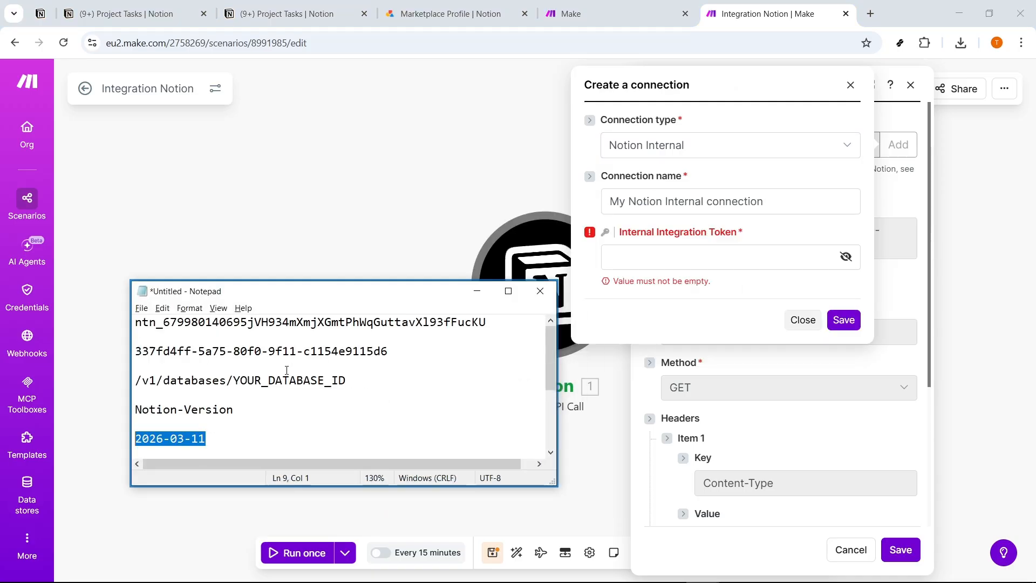
{"action": "left_click_drag", "start_coordinate": [488, 325], "coordinate": [136, 327]}
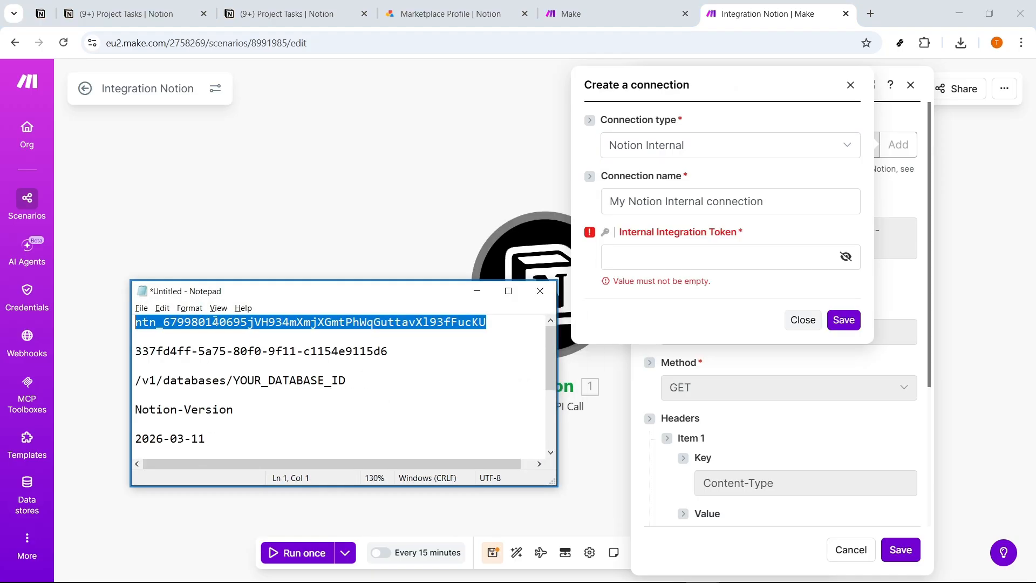
{"action": "left_click", "coordinate": [701, 257]}
{"action": "key", "text": "ctrl+v"}
{"action": "left_click", "coordinate": [844, 320]}
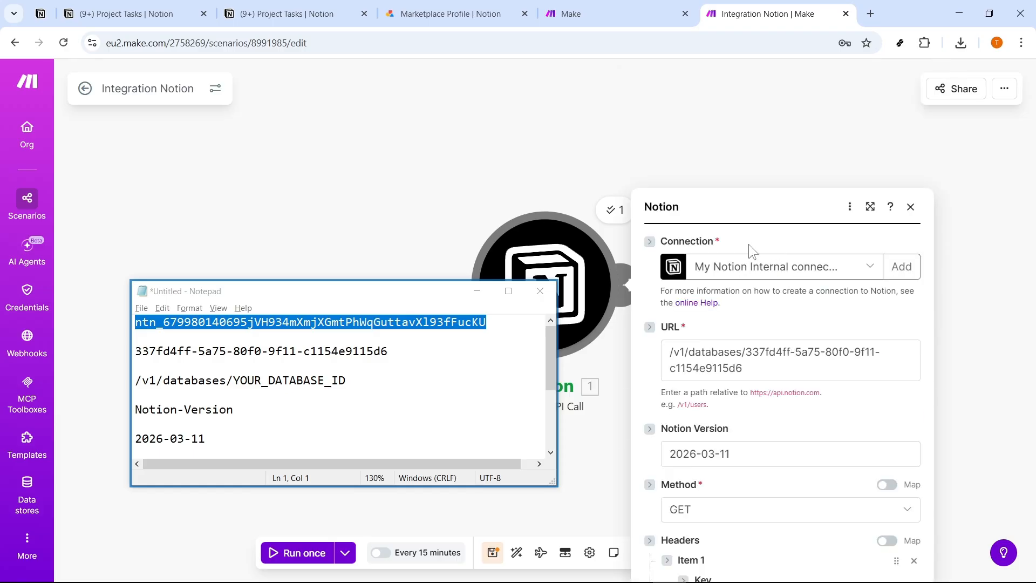
Minimize Notepad and review the API call's URL with its database ID, Notion version, method and headers.
{"action": "left_click", "coordinate": [740, 244]}
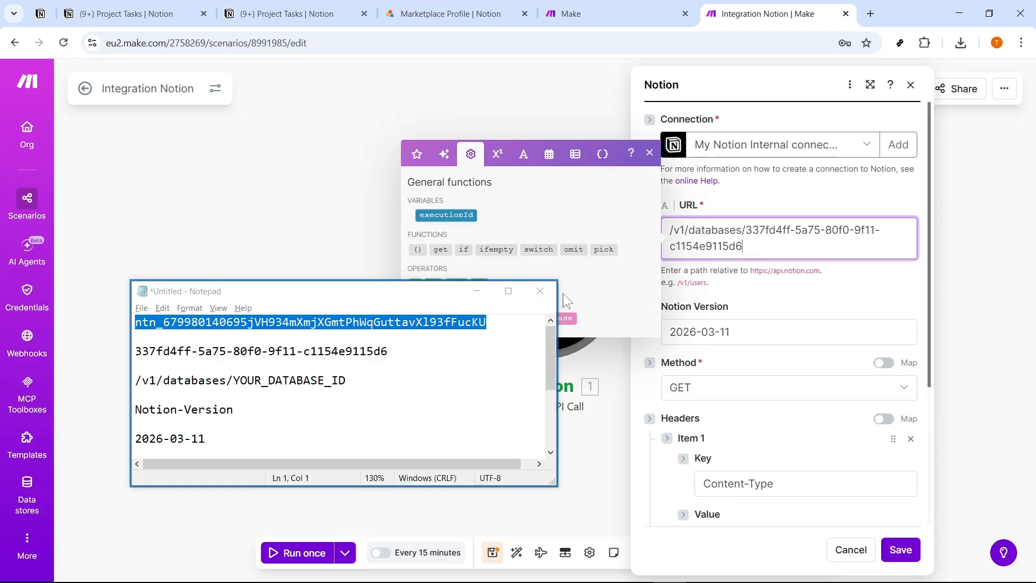
{"action": "left_click", "coordinate": [475, 292]}
{"action": "double_click", "coordinate": [740, 231]}
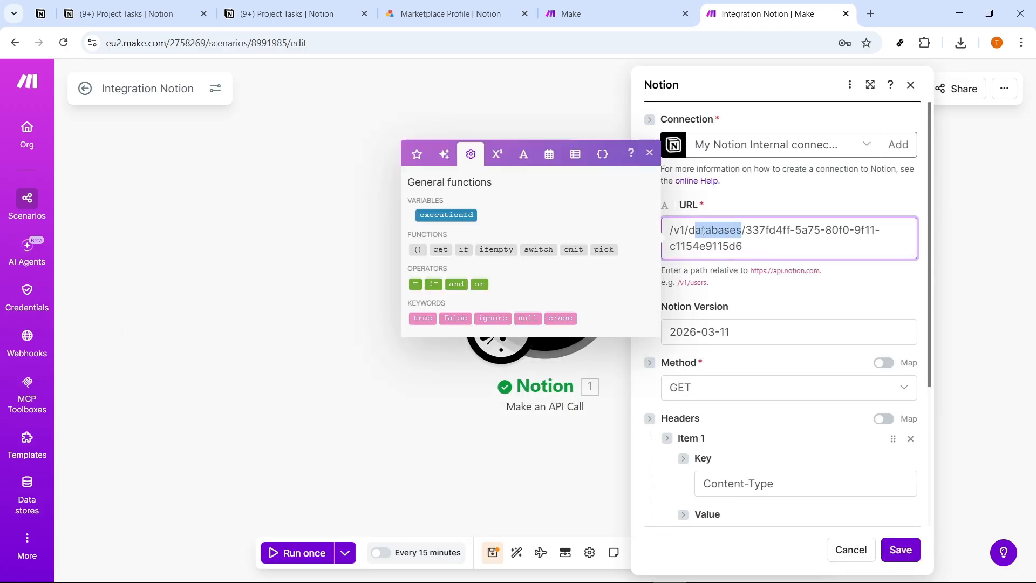
{"action": "left_click_drag", "start_coordinate": [747, 231], "coordinate": [758, 248]}
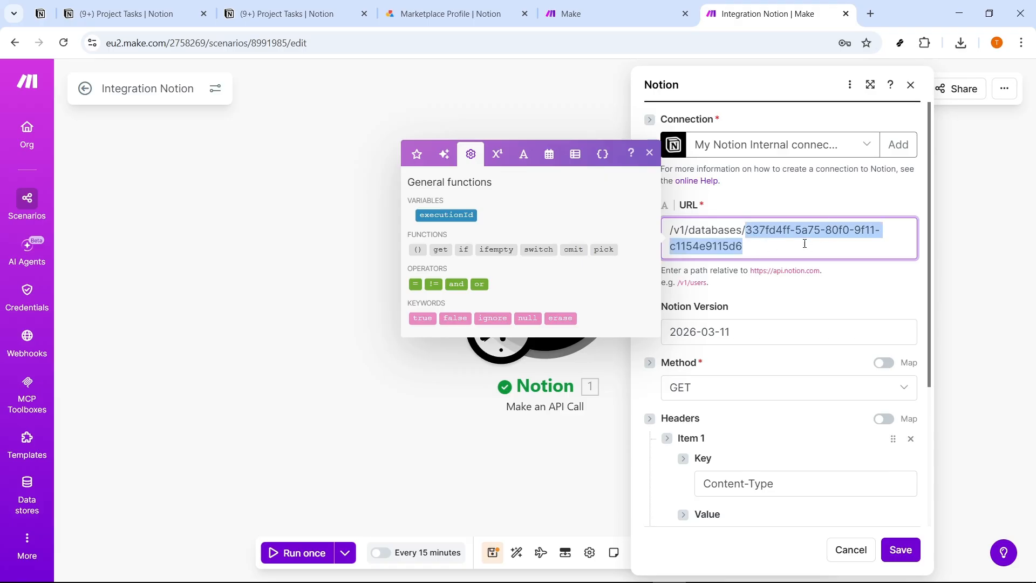
{"action": "left_click", "coordinate": [756, 316]}
{"action": "left_click", "coordinate": [694, 395]}
{"action": "left_click", "coordinate": [708, 402]}
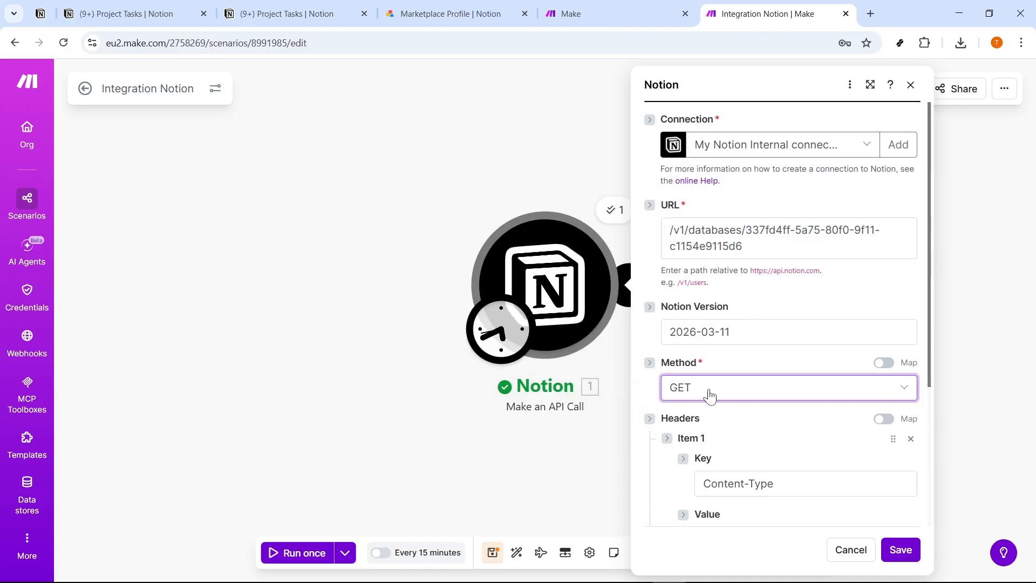
{"action": "left_click", "coordinate": [740, 333]}
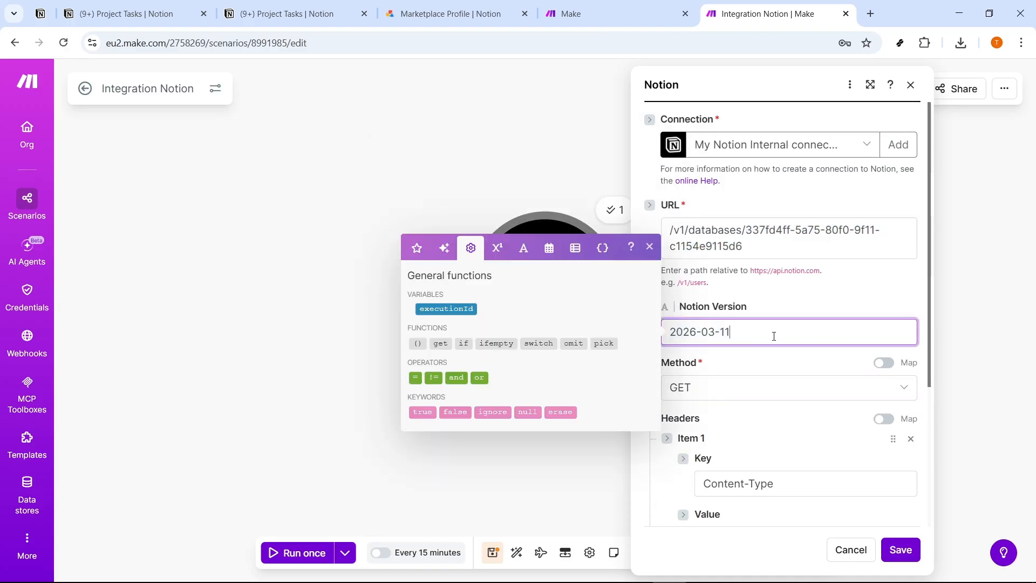
{"action": "left_click_drag", "start_coordinate": [730, 333], "coordinate": [668, 332]}
{"action": "left_click", "coordinate": [778, 311]}
{"action": "scroll", "coordinate": [788, 309], "scroll_direction": "down", "scroll_amount": 1}
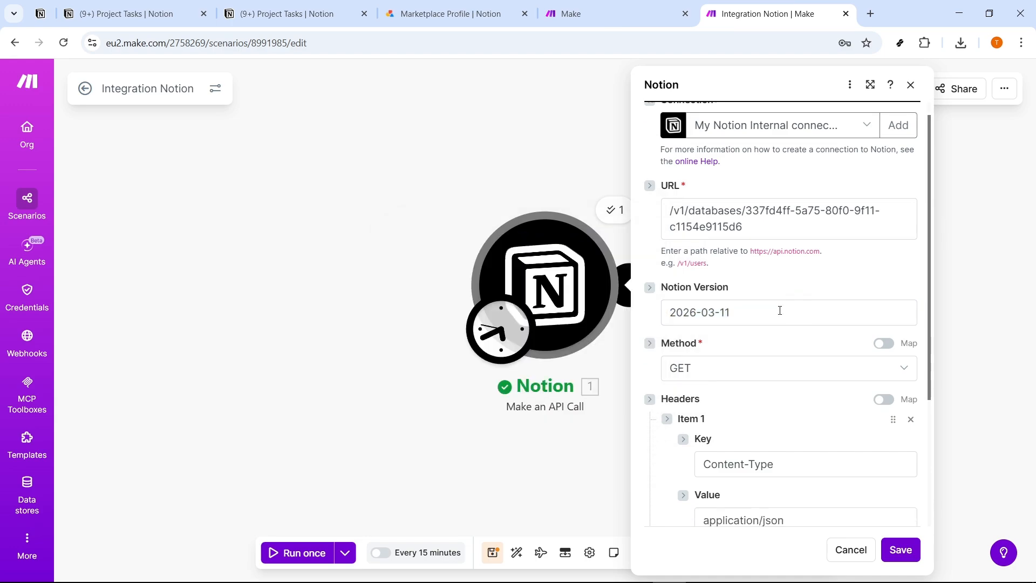
{"action": "left_click_drag", "start_coordinate": [735, 271], "coordinate": [668, 265]}
{"action": "left_click", "coordinate": [746, 287]}
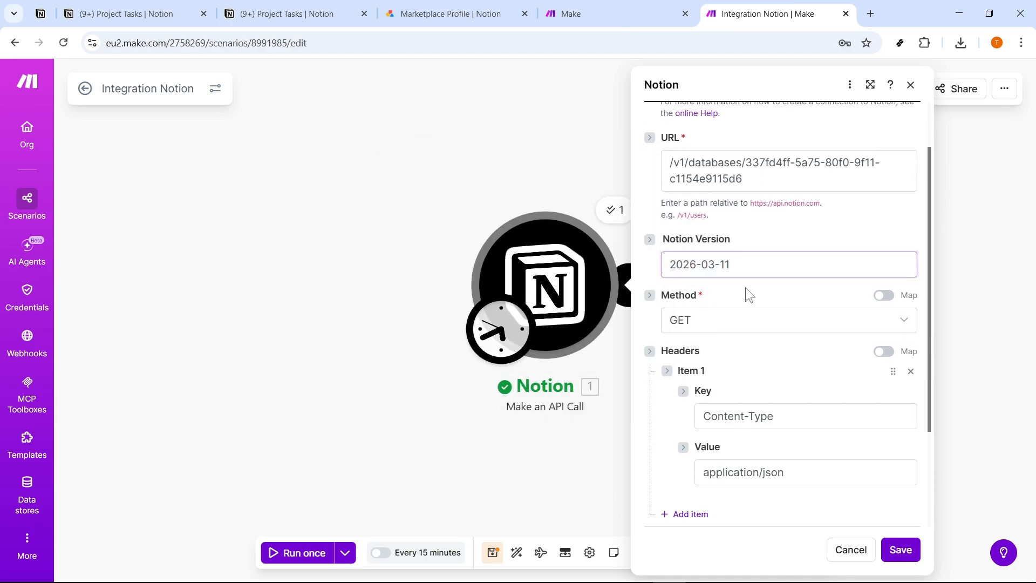
{"action": "scroll", "coordinate": [761, 311], "scroll_direction": "down", "scroll_amount": 3}
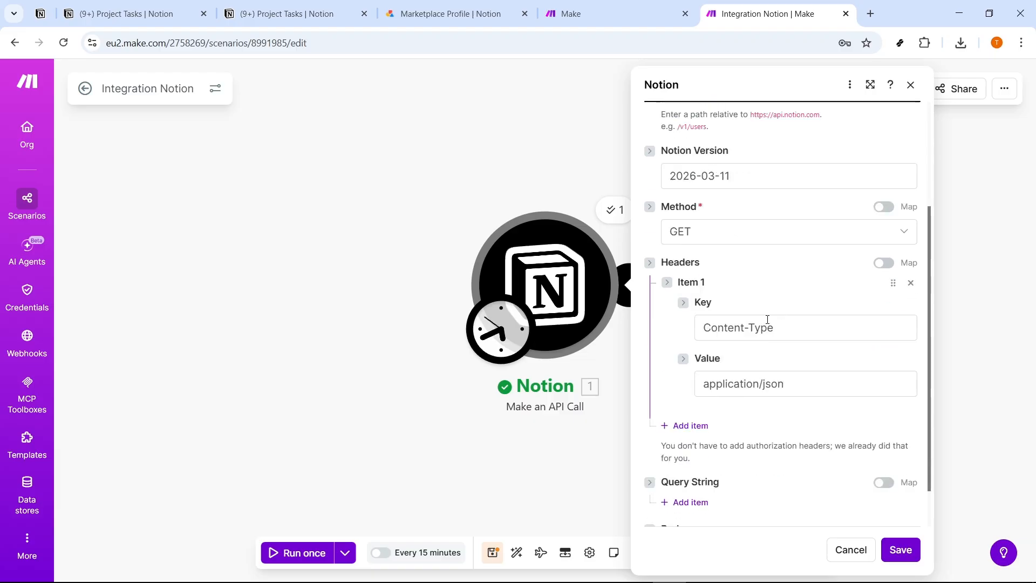
Save the API call module's settings and run the scenario once, viewing the operation details.
{"action": "left_click", "coordinate": [901, 550]}
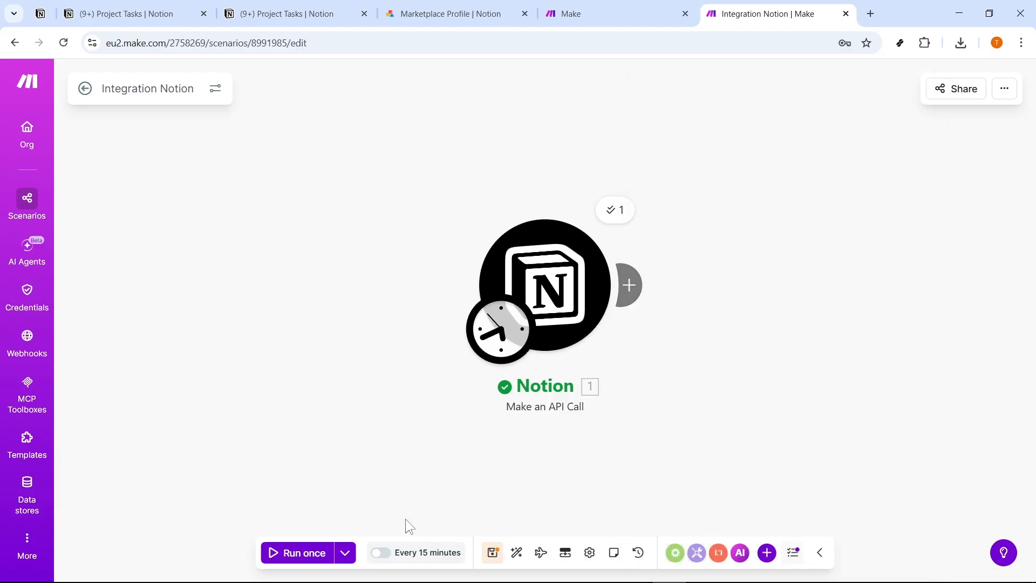
{"action": "left_click", "coordinate": [314, 553]}
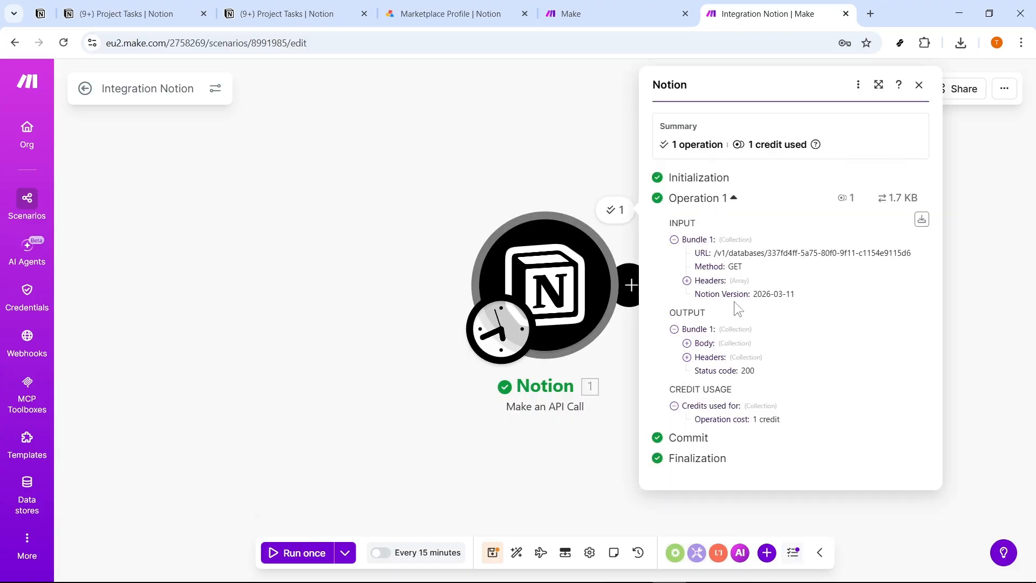
{"action": "double_click", "coordinate": [620, 210]}
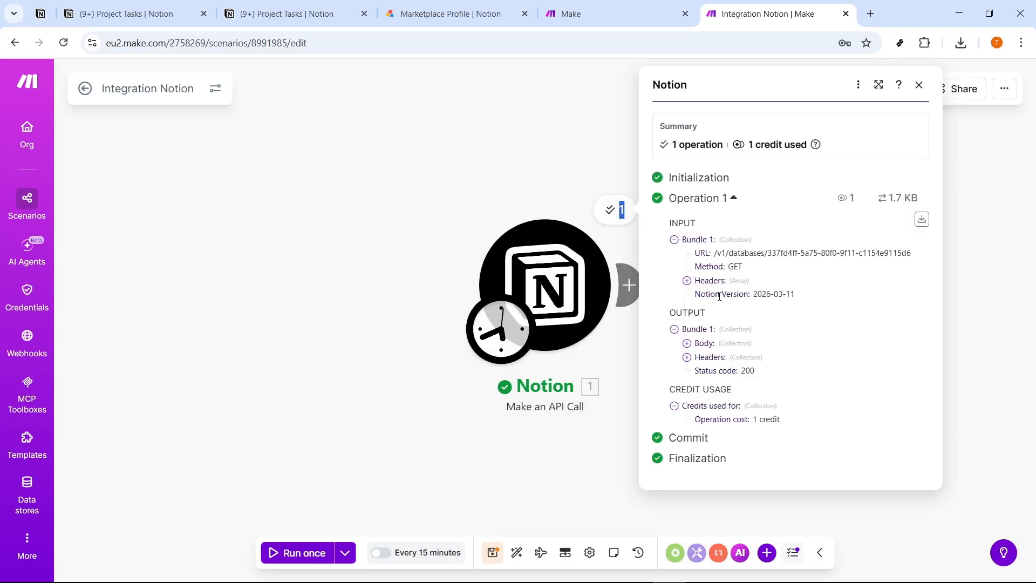
Expand the output body down to the first data source and copy its ID.
{"action": "left_click", "coordinate": [687, 343]}
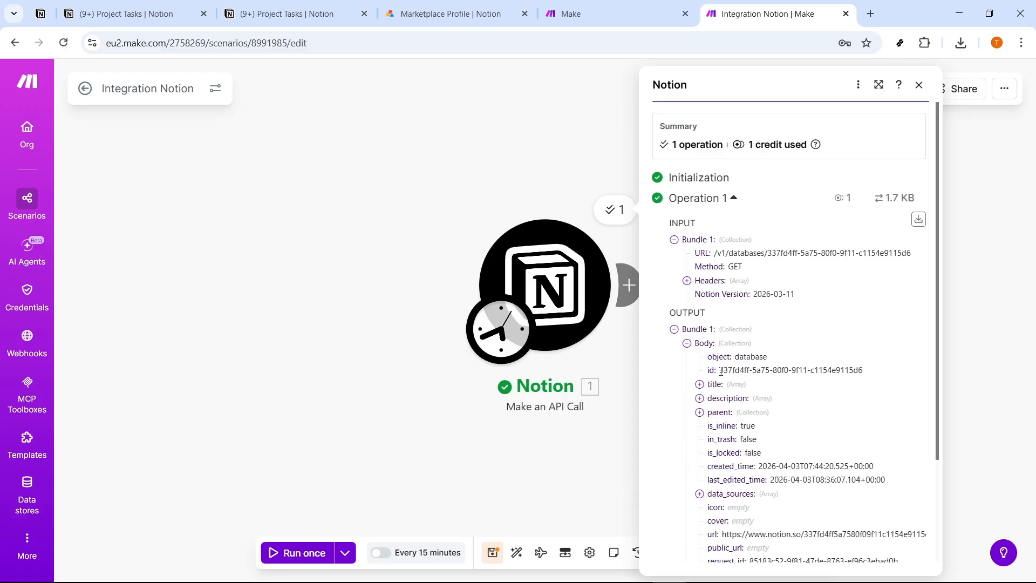
{"action": "scroll", "coordinate": [722, 373], "scroll_direction": "down", "scroll_amount": 3}
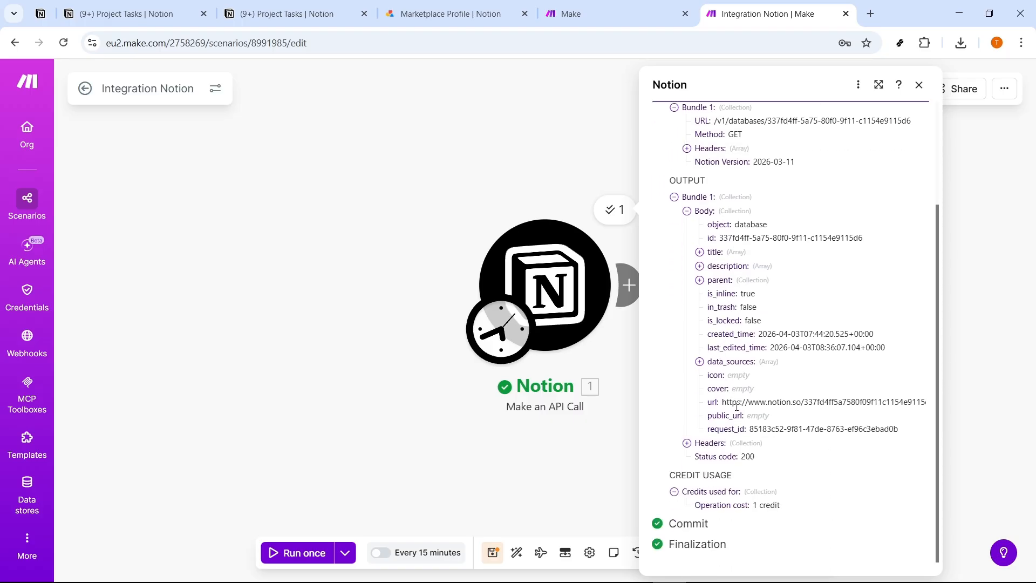
{"action": "left_click", "coordinate": [713, 376]}
{"action": "left_click_drag", "start_coordinate": [745, 390], "coordinate": [891, 391]}
{"action": "key", "text": "ctrl+c"}
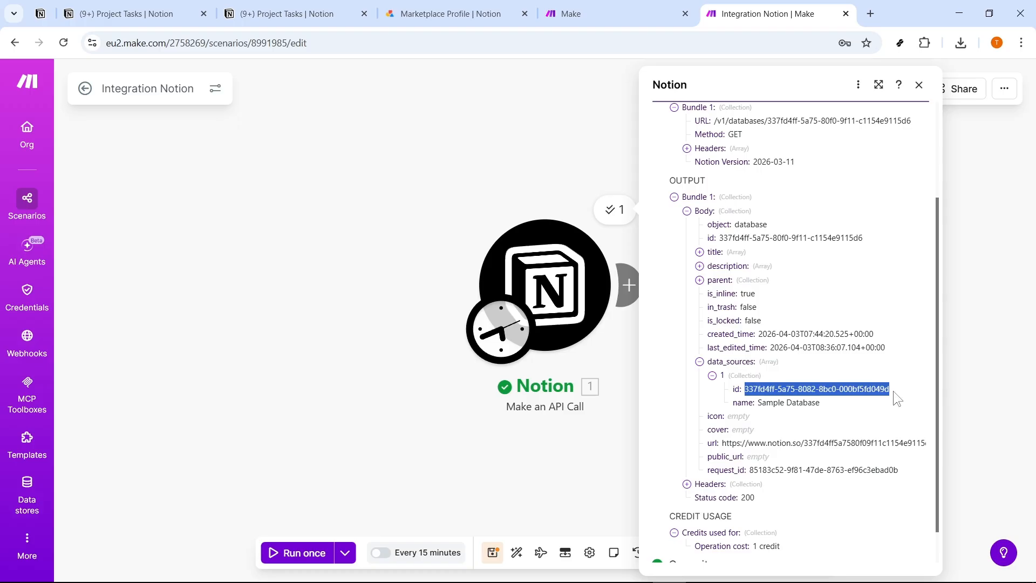
Paste the data source ID on a new line above /v1/pages in Notepad, then return to the scenario and close the operation details.
{"action": "key", "text": "alt+Tab"}
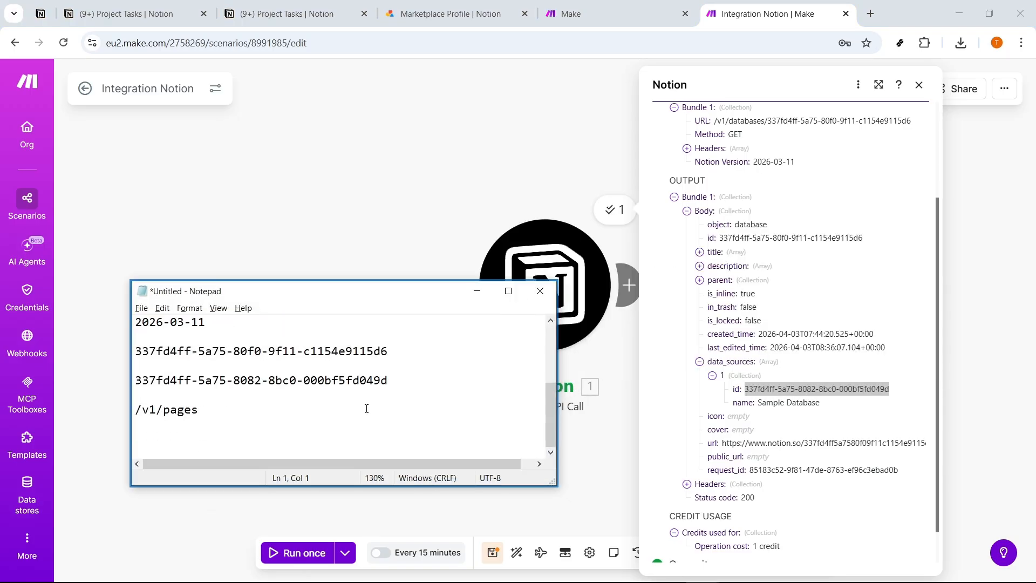
{"action": "left_click_drag", "start_coordinate": [387, 381], "coordinate": [416, 387]}
{"action": "key", "text": "Return"}
{"action": "key", "text": "ctrl+v"}
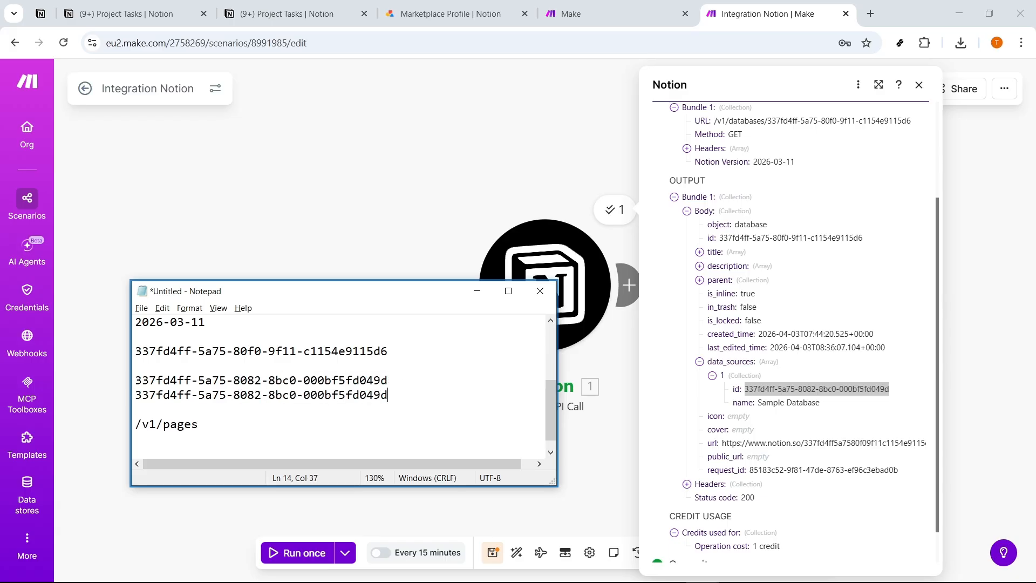
{"action": "left_click", "coordinate": [477, 293]}
{"action": "left_click_drag", "start_coordinate": [890, 390], "coordinate": [742, 396]}
{"action": "left_click", "coordinate": [600, 480]}
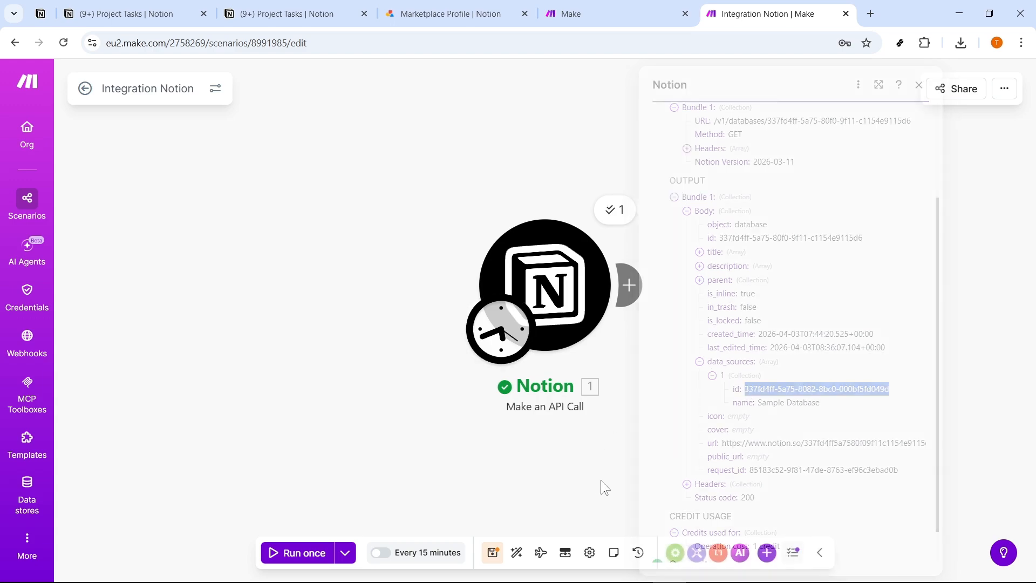
Add a second Notion module, Make an API Call, after the first one in the scenario.
{"action": "left_click", "coordinate": [732, 299]}
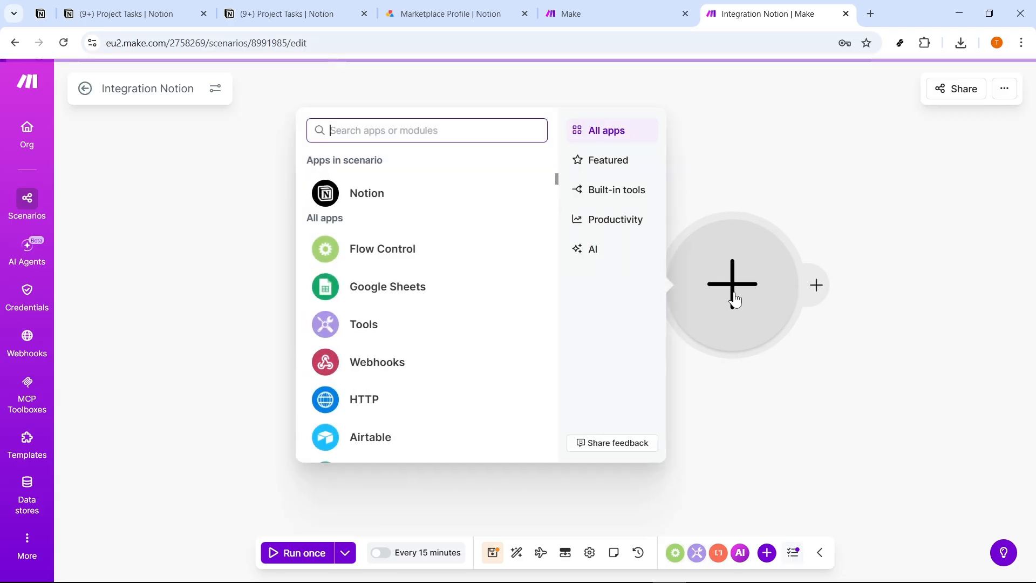
{"action": "left_click", "coordinate": [358, 207]}
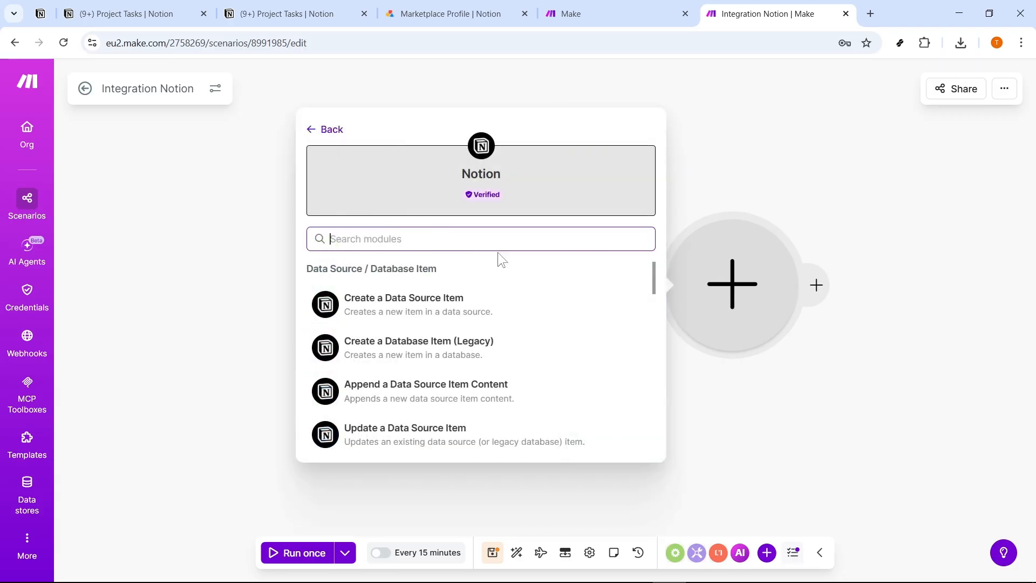
{"action": "type", "text": "make"}
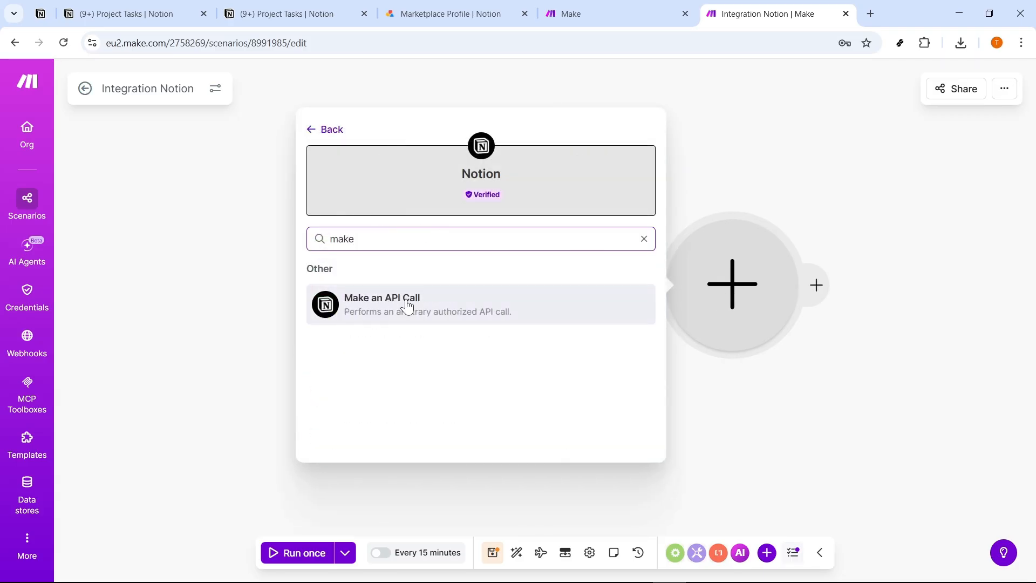
{"action": "left_click", "coordinate": [407, 307]}
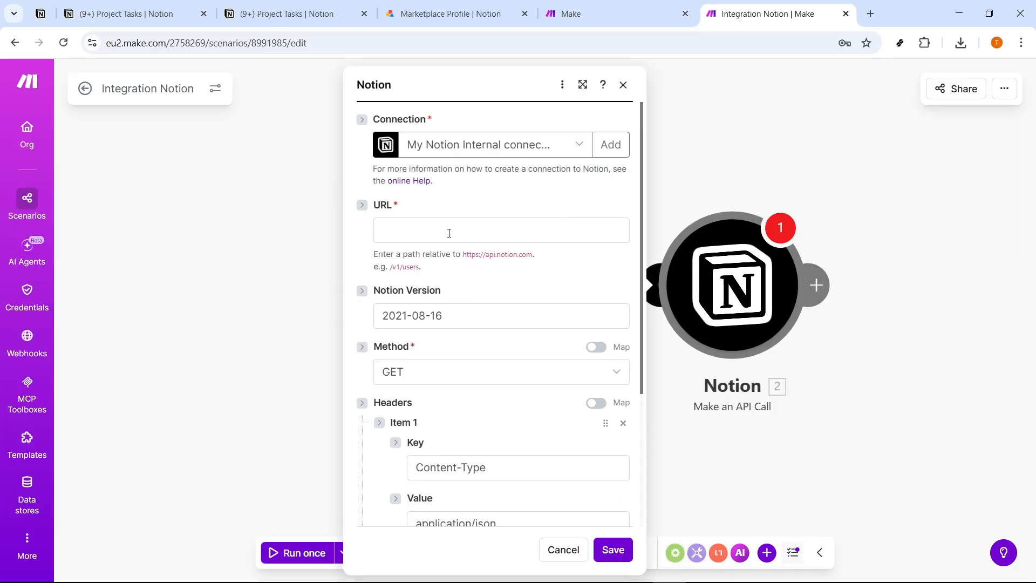
Copy the /v1/pages path from the Notepad notes into the second API call module's URL.
{"action": "key", "text": "alt+Tab"}
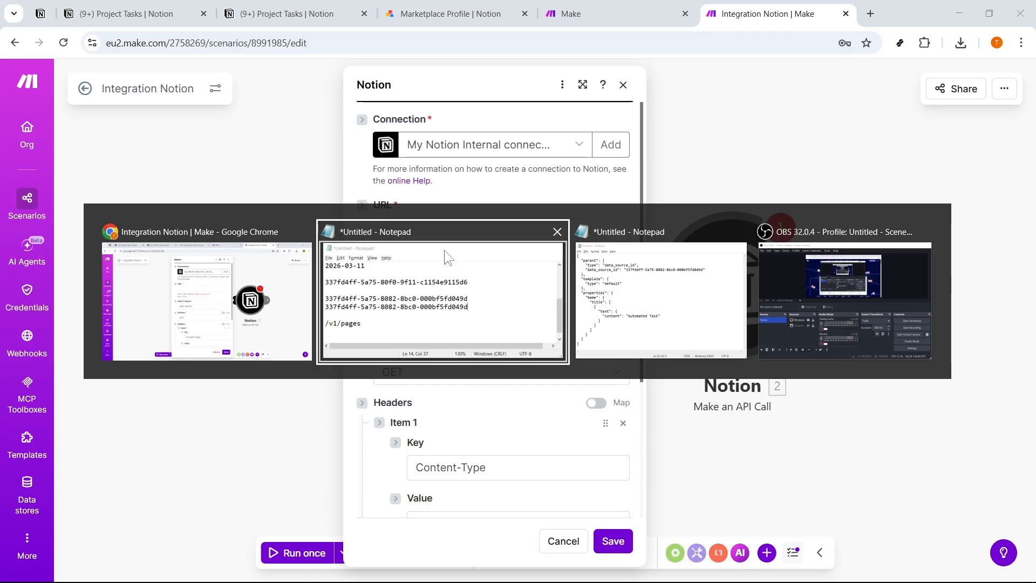
{"action": "left_click_drag", "start_coordinate": [358, 294], "coordinate": [911, 277]}
{"action": "left_click_drag", "start_coordinate": [740, 404], "coordinate": [676, 405]}
{"action": "key", "text": "ctrl+c"}
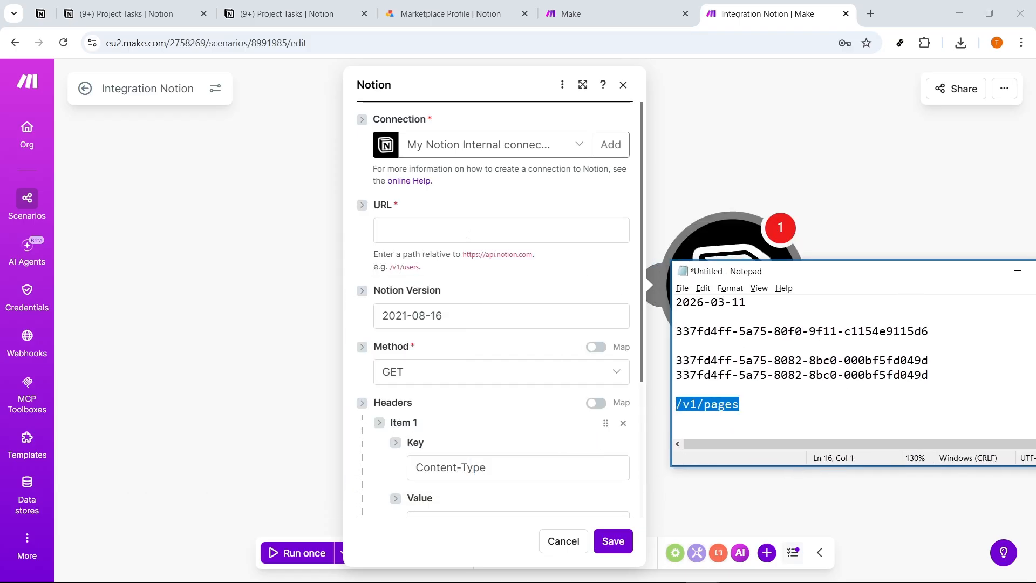
{"action": "left_click", "coordinate": [468, 236]}
{"action": "key", "text": "ctrl+v"}
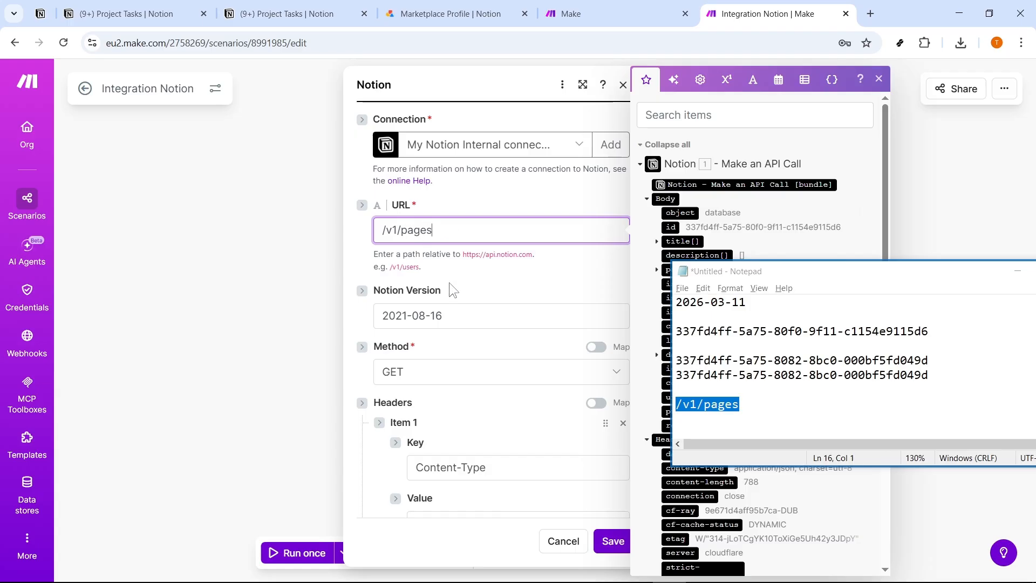
Set the method to POST and the Notion version to 2026-03-11 copied from Notepad, and put the notes away.
{"action": "scroll", "coordinate": [763, 363], "scroll_direction": "up", "scroll_amount": 1}
{"action": "left_click_drag", "start_coordinate": [746, 346], "coordinate": [679, 346]}
{"action": "key", "text": "ctrl+c"}
{"action": "left_click", "coordinate": [426, 369]}
{"action": "left_click", "coordinate": [416, 416]}
{"action": "left_click_drag", "start_coordinate": [446, 316], "coordinate": [379, 311]}
{"action": "key", "text": "ctrl+v"}
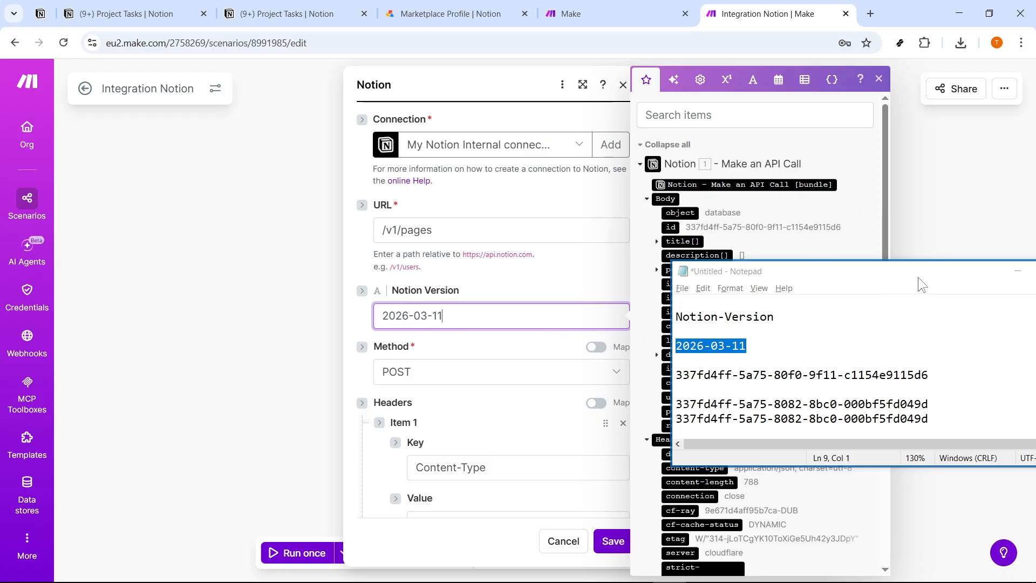
{"action": "left_click_drag", "start_coordinate": [918, 278], "coordinate": [884, 279]}
{"action": "left_click", "coordinate": [980, 273]}
Copy the whole JSON from the other Notepad window and paste it into the API call's request body.
{"action": "scroll", "coordinate": [495, 373], "scroll_direction": "down", "scroll_amount": 4}
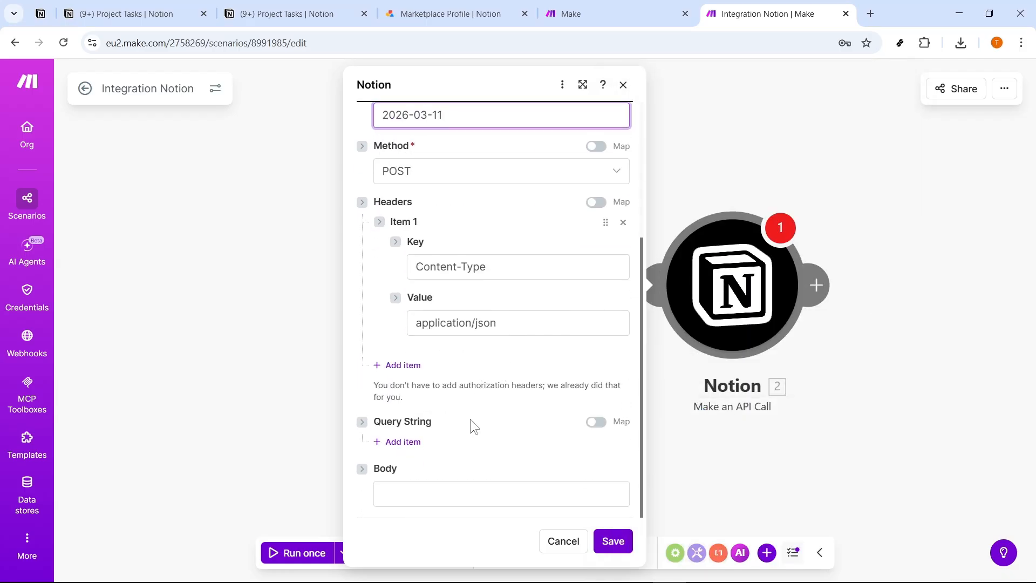
{"action": "left_click", "coordinate": [474, 483]}
{"action": "key", "text": "alt+Tab"}
{"action": "key", "text": "alt+Tab"}
{"action": "key", "text": "ctrl+a"}
{"action": "key", "text": "ctrl+c"}
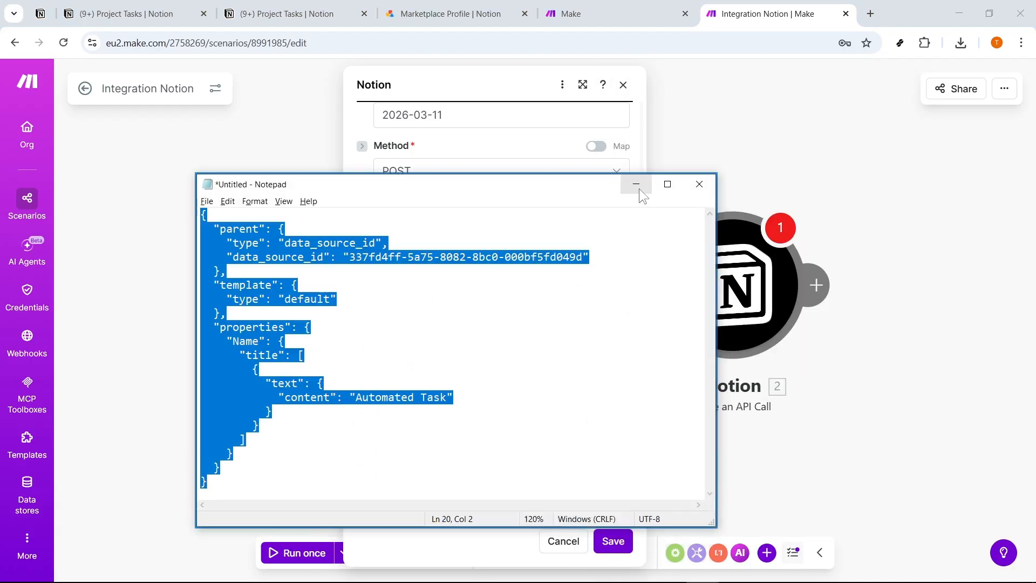
{"action": "left_click", "coordinate": [636, 184]}
{"action": "left_click", "coordinate": [477, 492]}
{"action": "key", "text": "ctrl+v"}
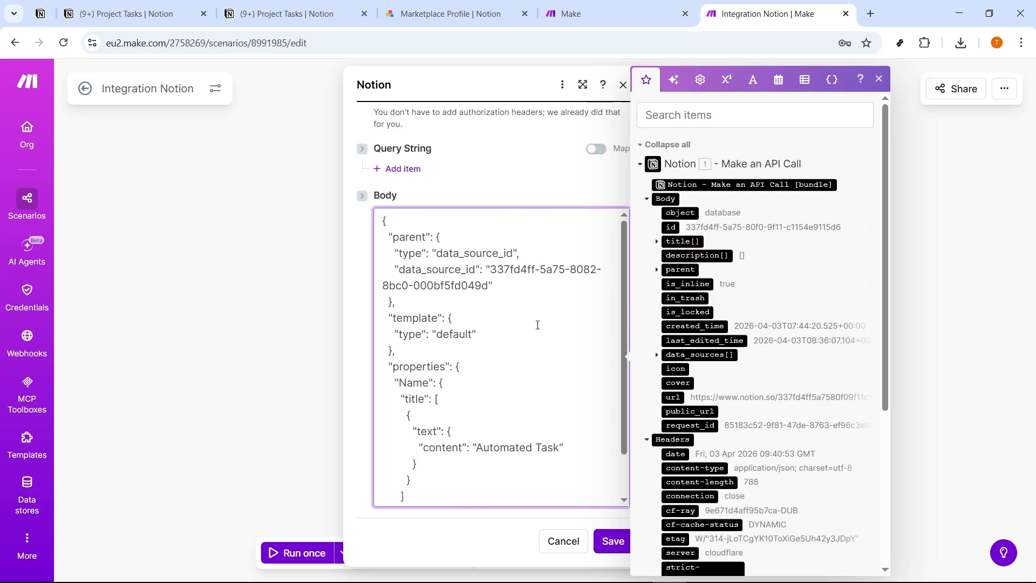
Replace the data_source_id value in the request body with 337fd4ff-5a75-8082-8bc0-000bf5fd049d.
{"action": "scroll", "coordinate": [513, 430], "scroll_direction": "up", "scroll_amount": 3}
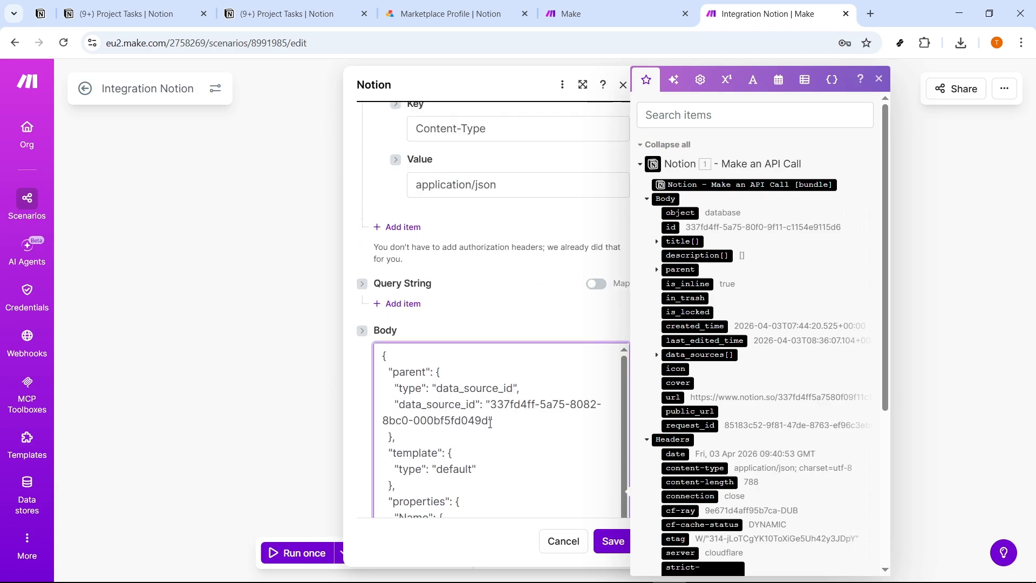
{"action": "left_click_drag", "start_coordinate": [488, 423], "coordinate": [492, 405]}
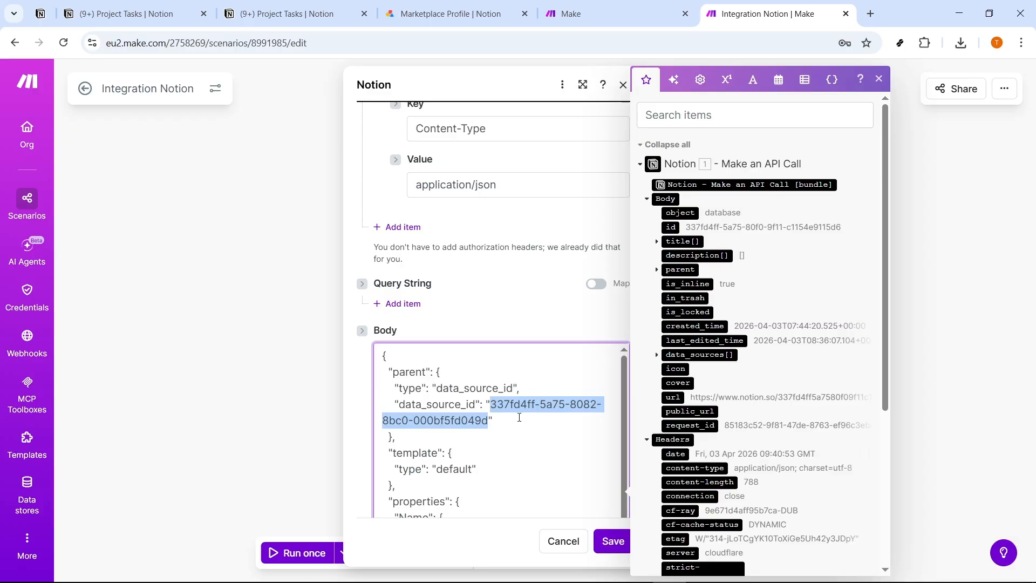
{"action": "key", "text": "ctrl+x"}
{"action": "key", "text": "ctrl+v"}
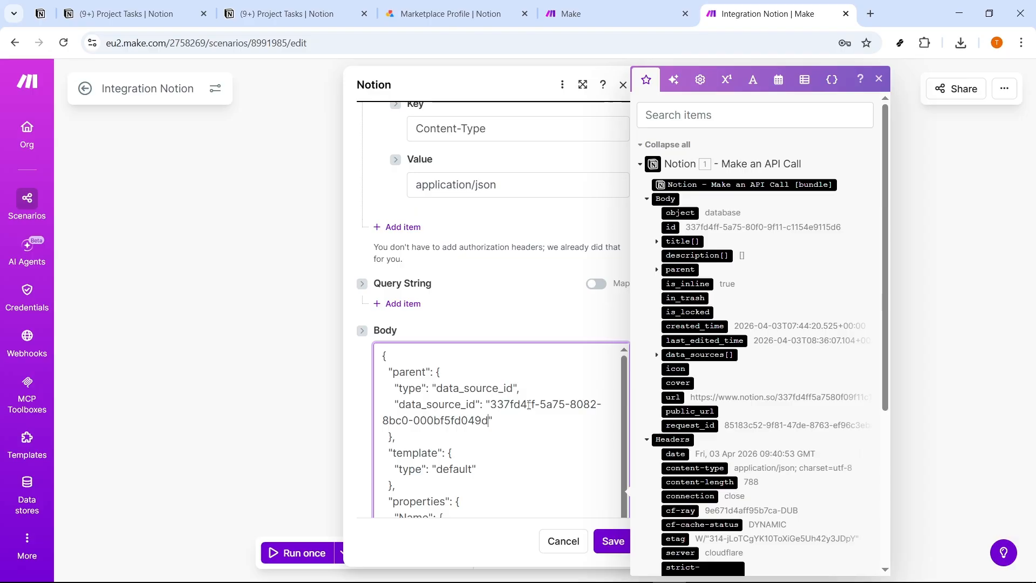
Review the rest of the JSON body down to the Automated Task title and save the module's settings.
{"action": "scroll", "coordinate": [522, 427], "scroll_direction": "down", "scroll_amount": 1}
{"action": "scroll", "coordinate": [518, 440], "scroll_direction": "down", "scroll_amount": 3}
{"action": "scroll", "coordinate": [511, 437], "scroll_direction": "up", "scroll_amount": 1}
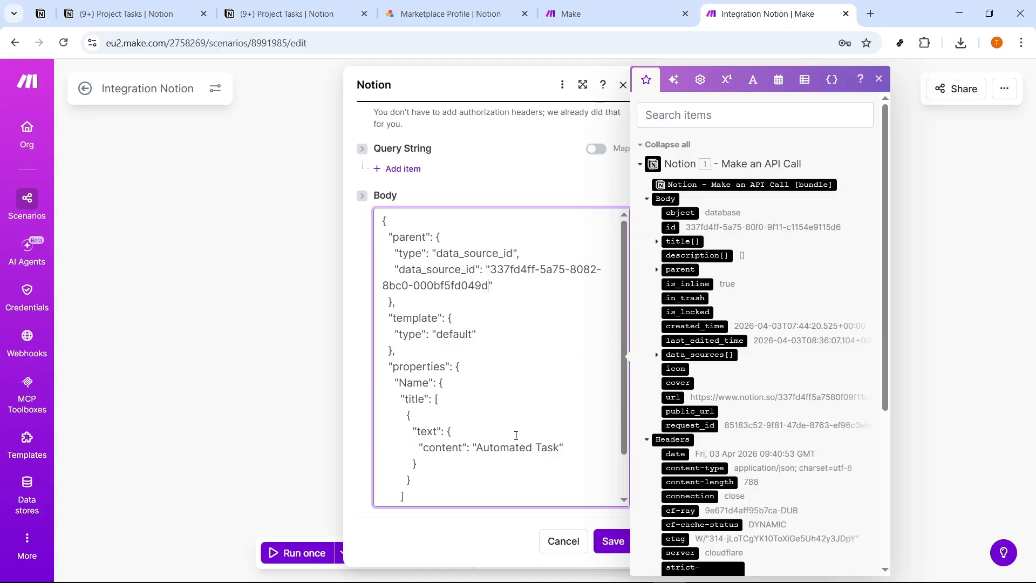
{"action": "scroll", "coordinate": [543, 465], "scroll_direction": "down", "scroll_amount": 1}
{"action": "scroll", "coordinate": [555, 447], "scroll_direction": "up", "scroll_amount": 1}
{"action": "left_click_drag", "start_coordinate": [476, 449], "coordinate": [547, 450]}
{"action": "left_click", "coordinate": [606, 533]}
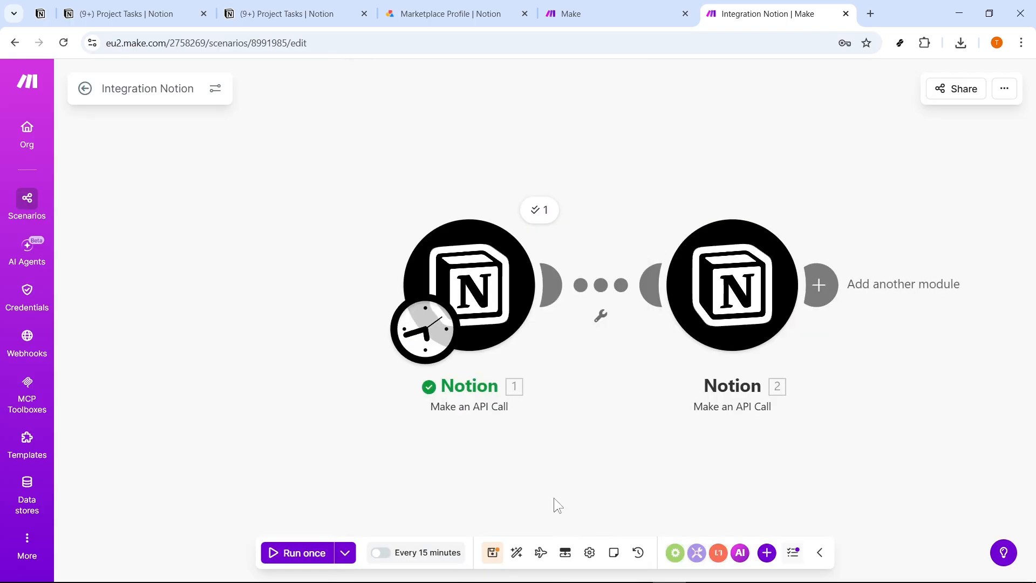
Run the scenario once and check the status code in the second API call's operation details.
{"action": "left_click", "coordinate": [740, 338]}
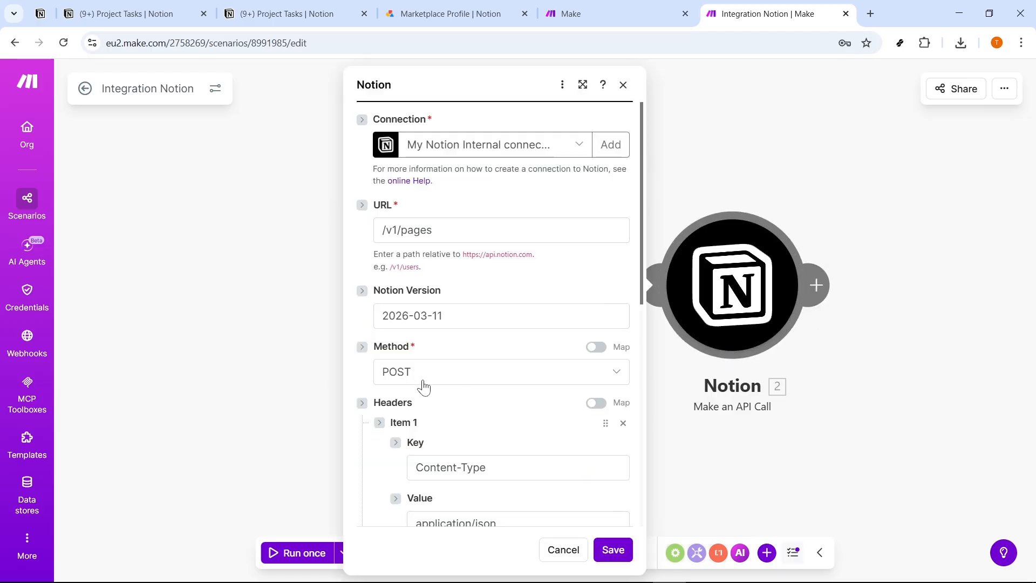
{"action": "left_click", "coordinate": [270, 438]}
{"action": "left_click", "coordinate": [296, 553]}
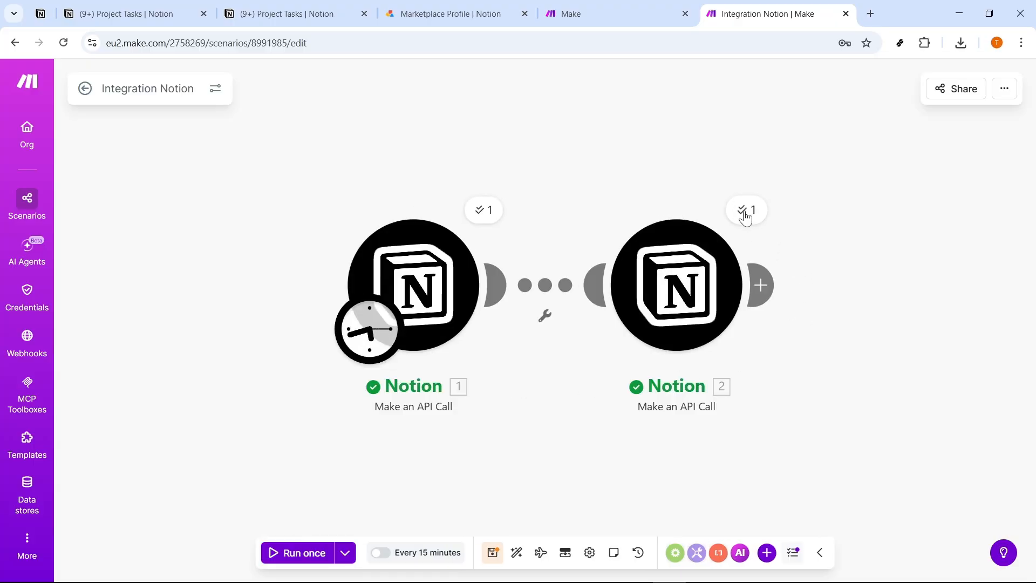
{"action": "left_click", "coordinate": [749, 214]}
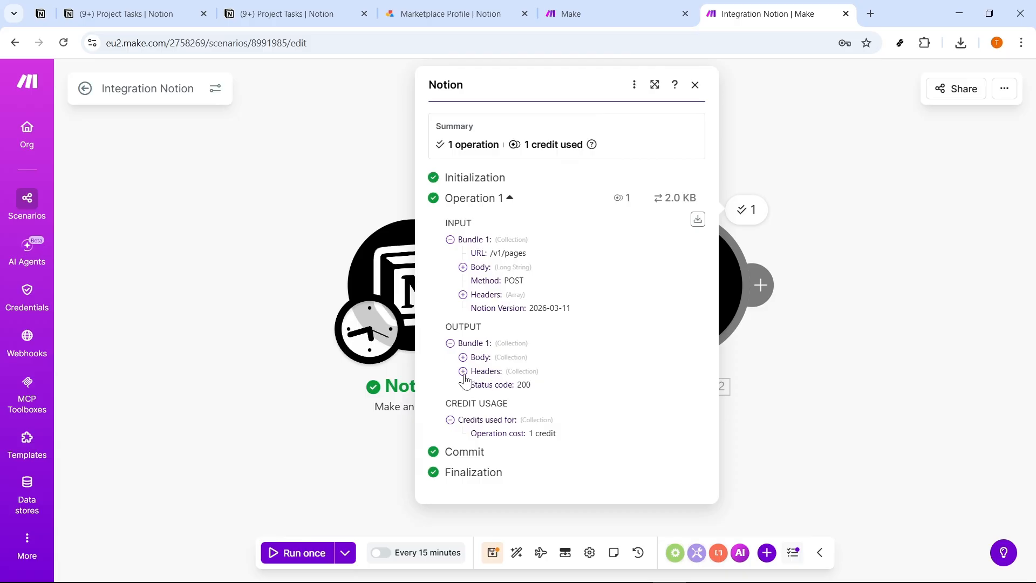
{"action": "left_click_drag", "start_coordinate": [472, 385], "coordinate": [533, 397]}
{"action": "left_click", "coordinate": [540, 388]}
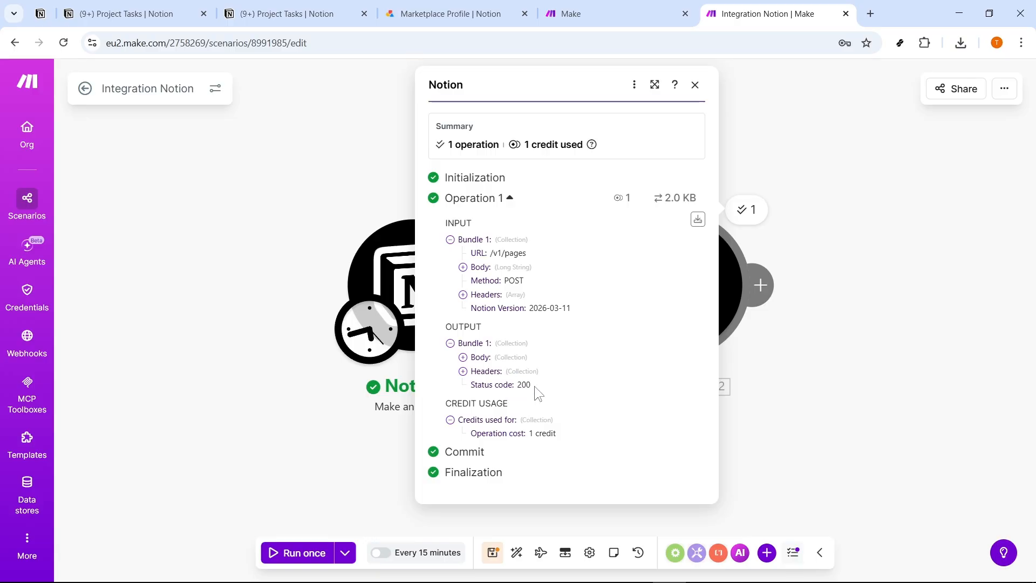
Switch to the Project Tasks page in Notion and reload it.
{"action": "left_click", "coordinate": [159, 20]}
{"action": "left_click", "coordinate": [323, 173]}
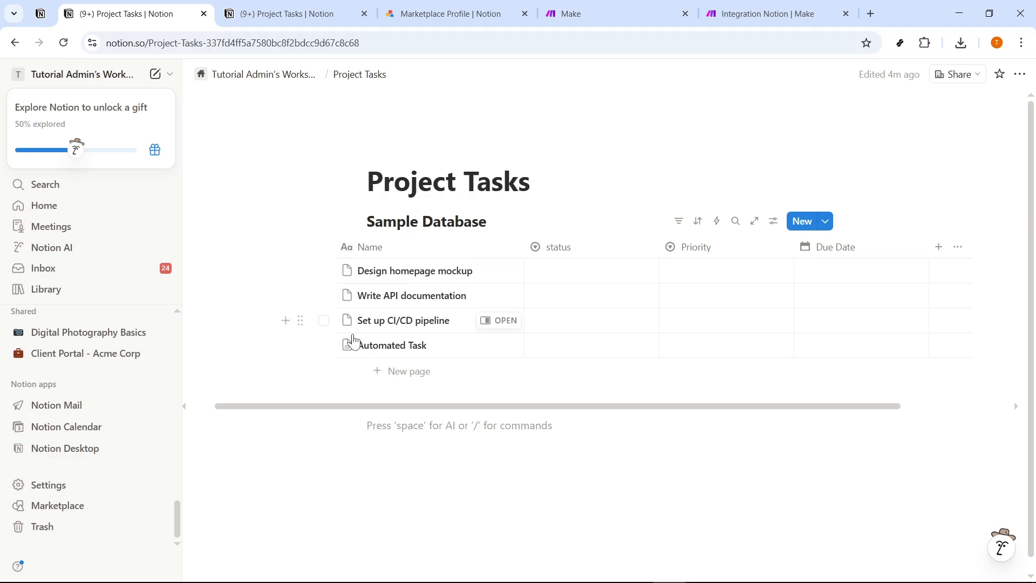
{"action": "left_click", "coordinate": [65, 44]}
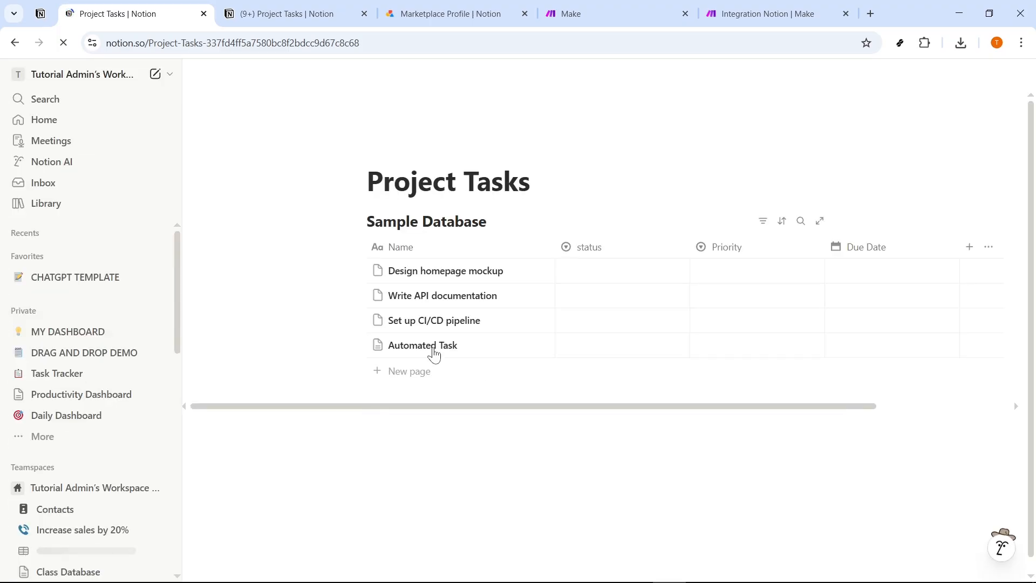
Open the Automated Task item from Sample Database, examine its Task Overview and Checklist content, and close it.
{"action": "left_click", "coordinate": [464, 349]}
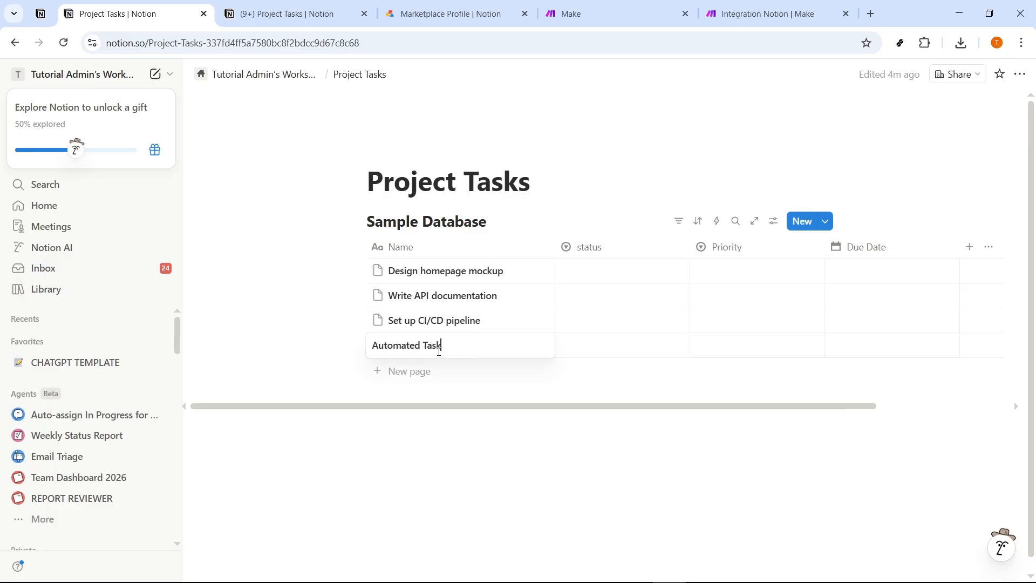
{"action": "left_click", "coordinate": [535, 348]}
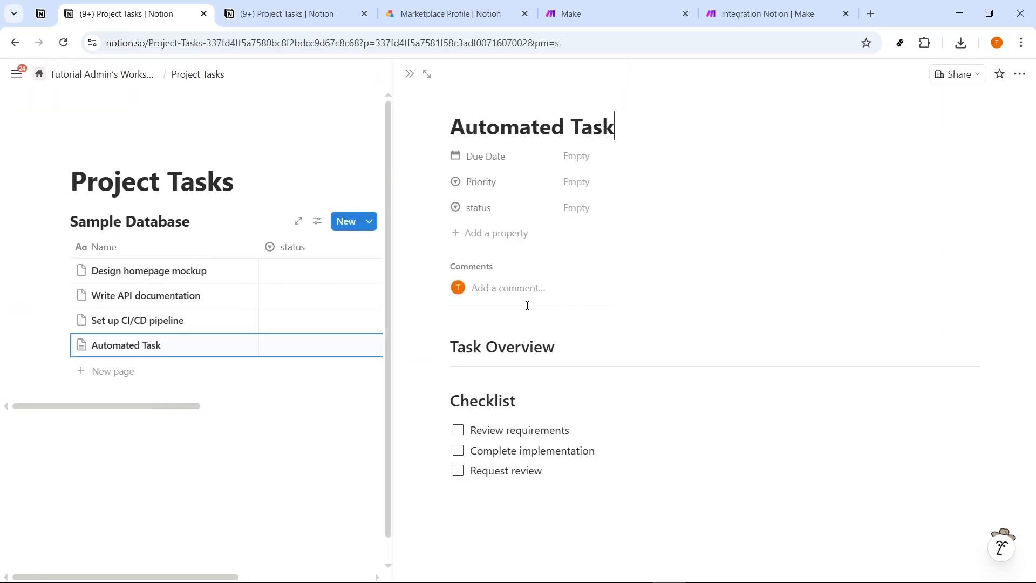
{"action": "left_click_drag", "start_coordinate": [560, 467], "coordinate": [464, 399]}
{"action": "left_click", "coordinate": [560, 347]}
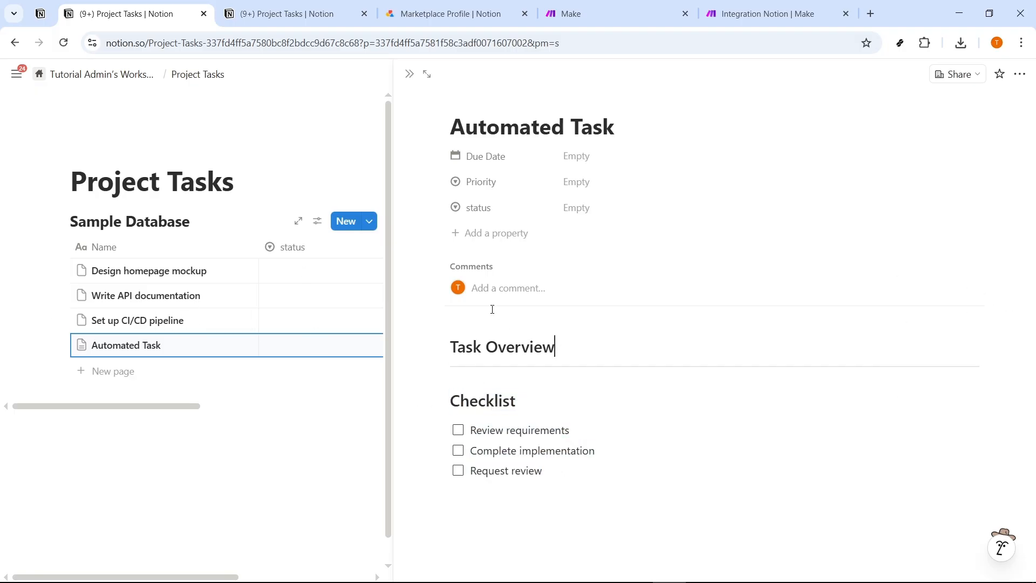
{"action": "left_click", "coordinate": [301, 14]}
{"action": "left_click", "coordinate": [142, 9]}
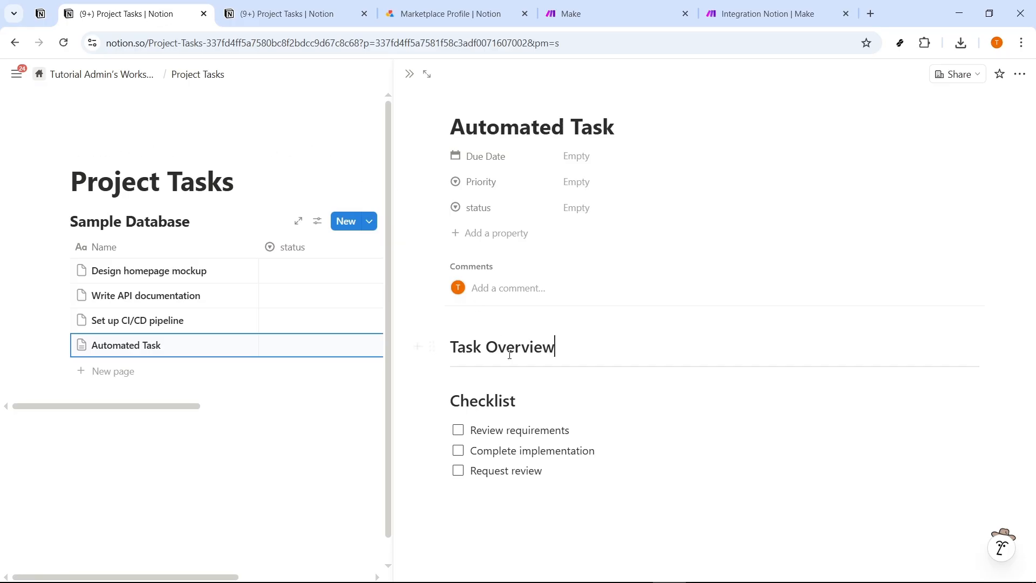
{"action": "left_click", "coordinate": [323, 417]}
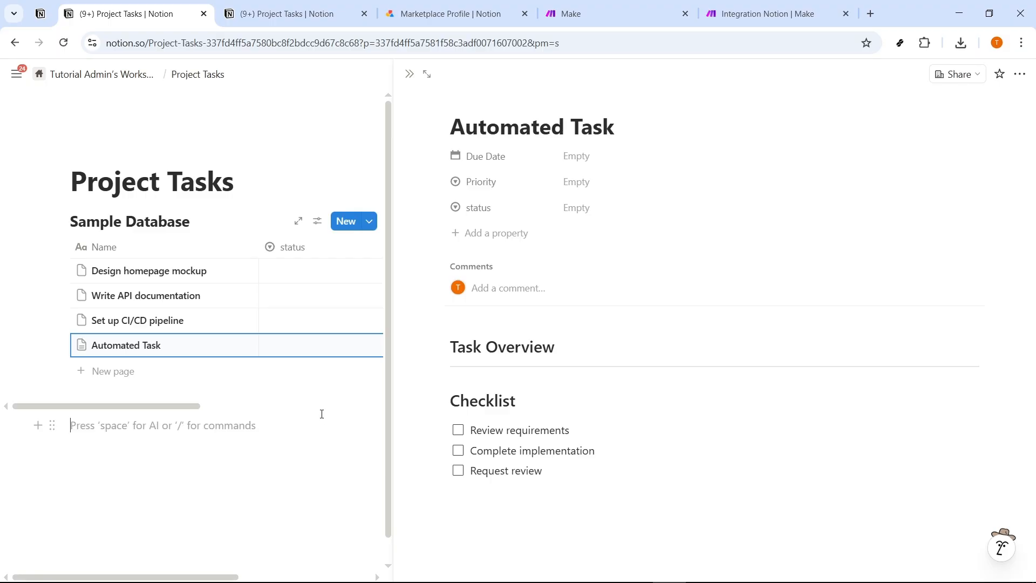
{"action": "left_click", "coordinate": [409, 74]}
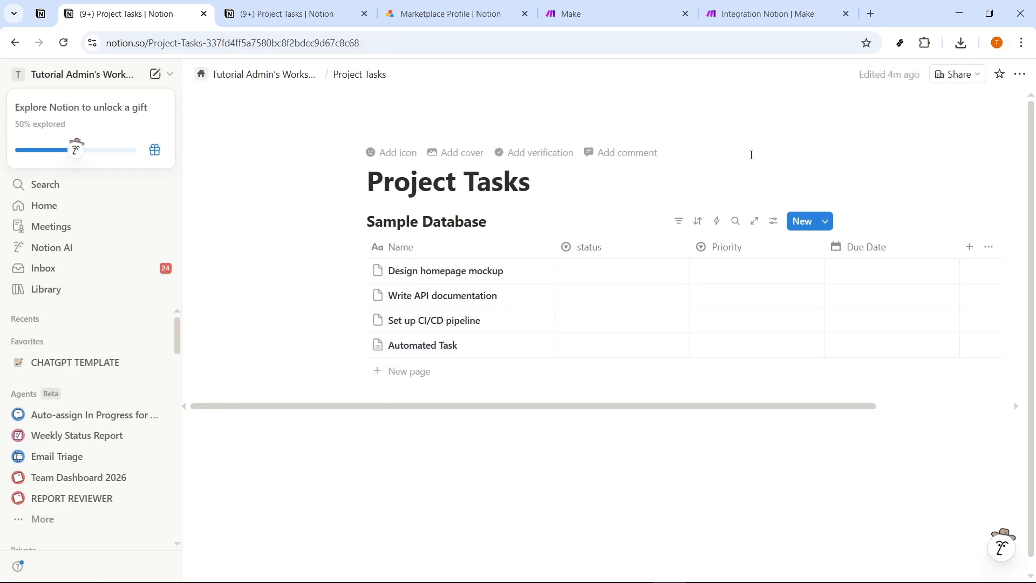
Create a test item in Sample Database from the Standard Task template, and move it to the trash after viewing it.
{"action": "left_click", "coordinate": [826, 222]}
{"action": "left_click", "coordinate": [863, 269]}
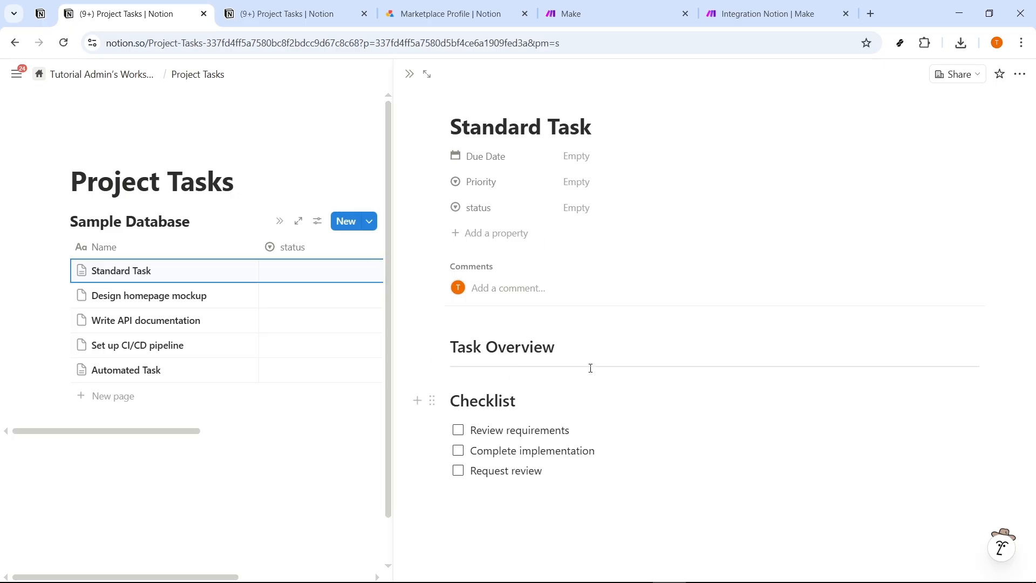
{"action": "left_click", "coordinate": [410, 75]}
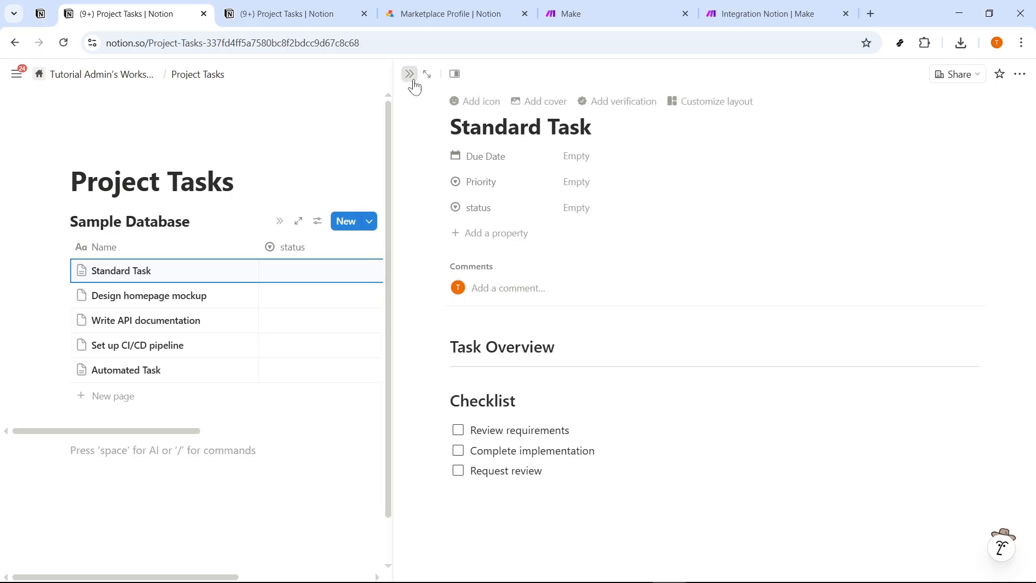
{"action": "right_click", "coordinate": [450, 271]}
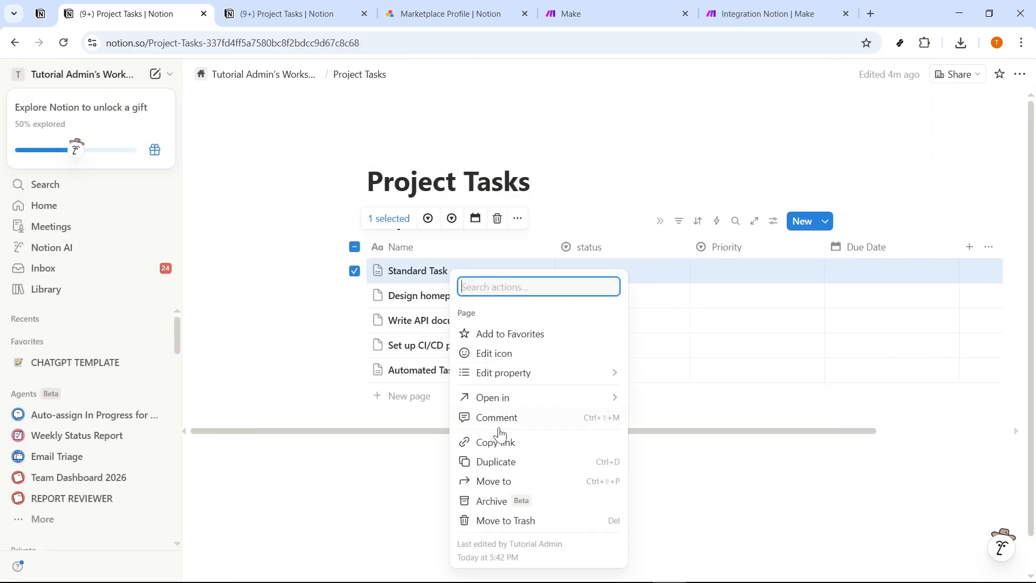
{"action": "left_click", "coordinate": [508, 520]}
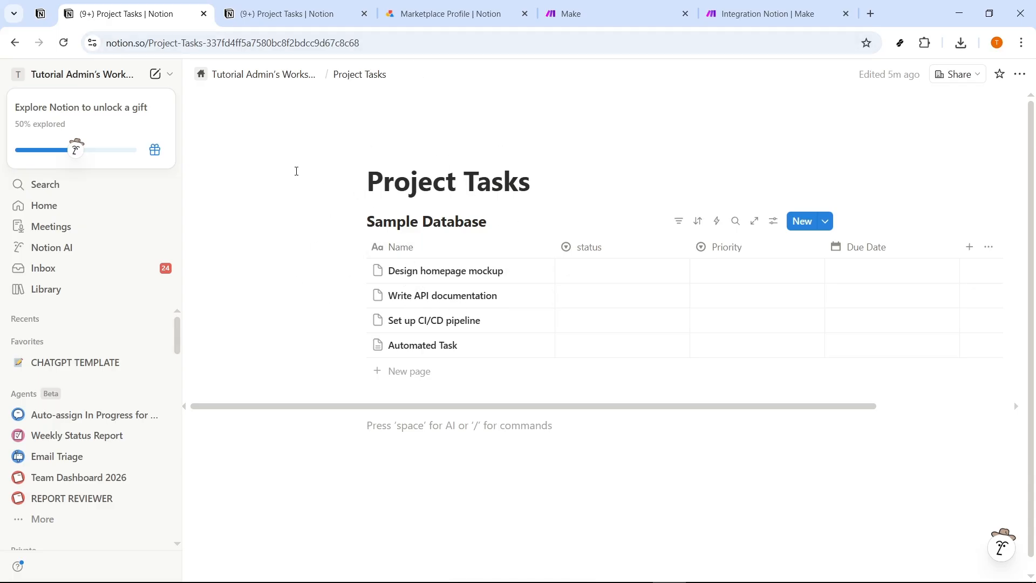
Examine the ID in the Project Tasks page's URL, return to the Make scenario and close the operation details.
{"action": "left_click_drag", "start_coordinate": [361, 42], "coordinate": [212, 42]}
{"action": "left_click", "coordinate": [268, 185]}
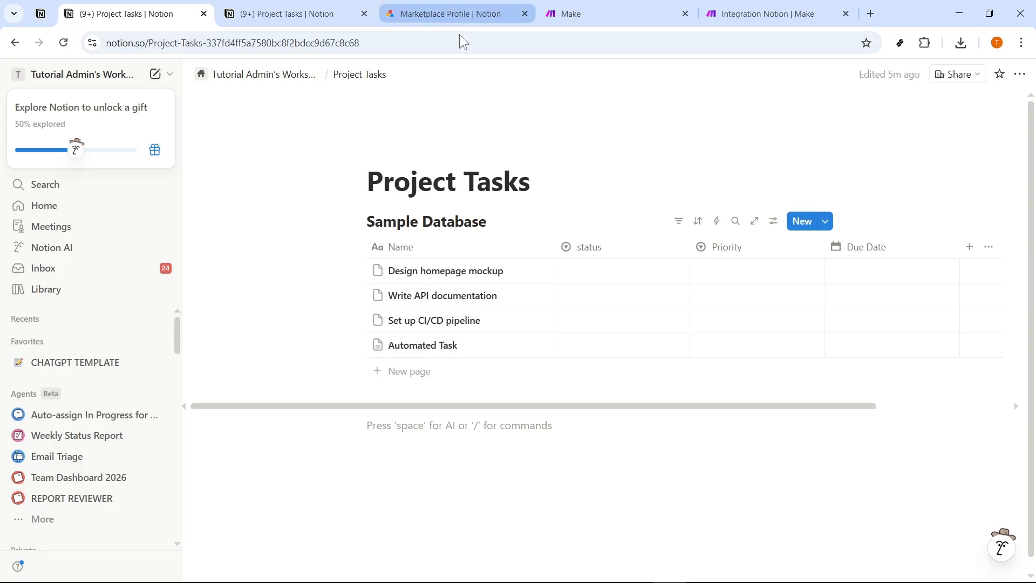
{"action": "left_click", "coordinate": [766, 13]}
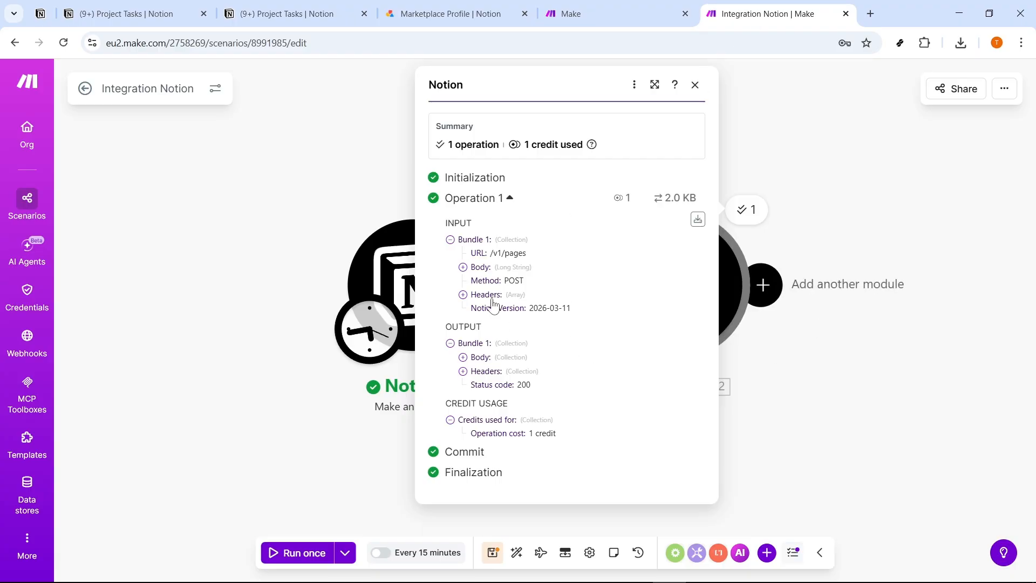
{"action": "left_click", "coordinate": [276, 212]}
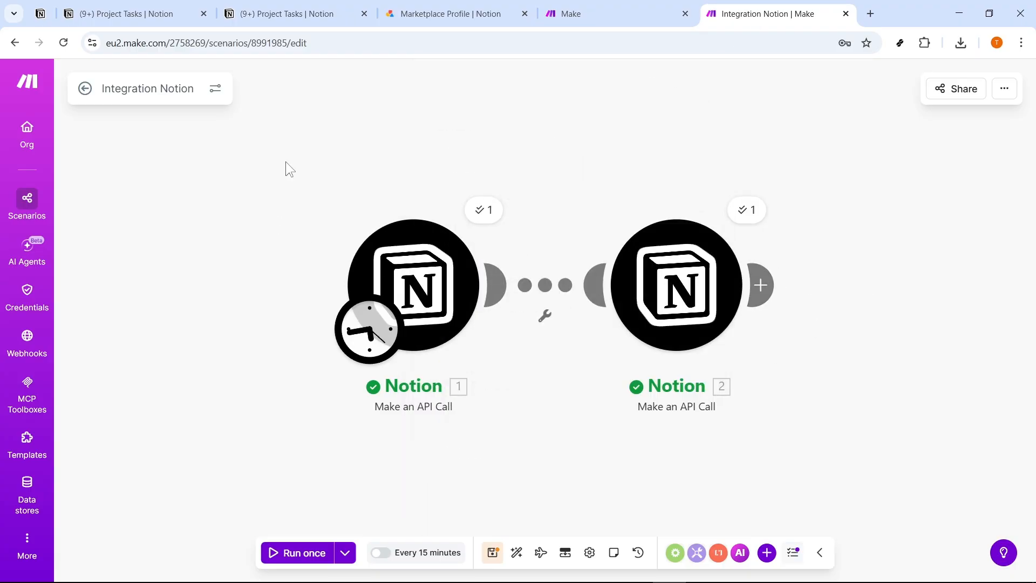
Open the second API call module's settings and review its Notion version, method, headers and JSON body.
{"action": "left_click", "coordinate": [681, 263]}
{"action": "scroll", "coordinate": [821, 340], "scroll_direction": "down", "scroll_amount": 5}
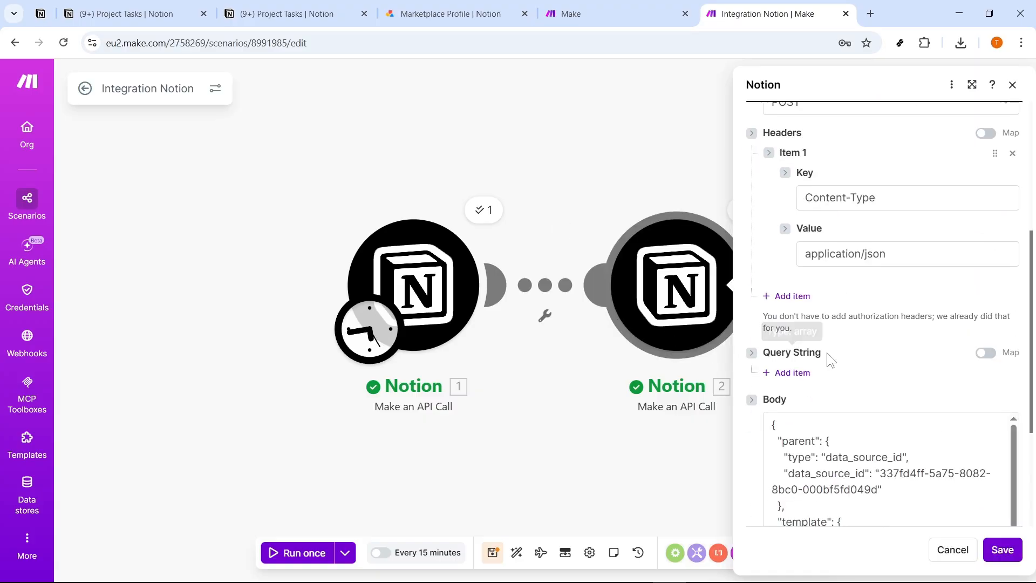
{"action": "scroll", "coordinate": [841, 358], "scroll_direction": "down", "scroll_amount": 3}
{"action": "scroll", "coordinate": [836, 345], "scroll_direction": "up", "scroll_amount": 5}
{"action": "scroll", "coordinate": [850, 307], "scroll_direction": "up", "scroll_amount": 3}
{"action": "scroll", "coordinate": [826, 252], "scroll_direction": "down", "scroll_amount": 4}
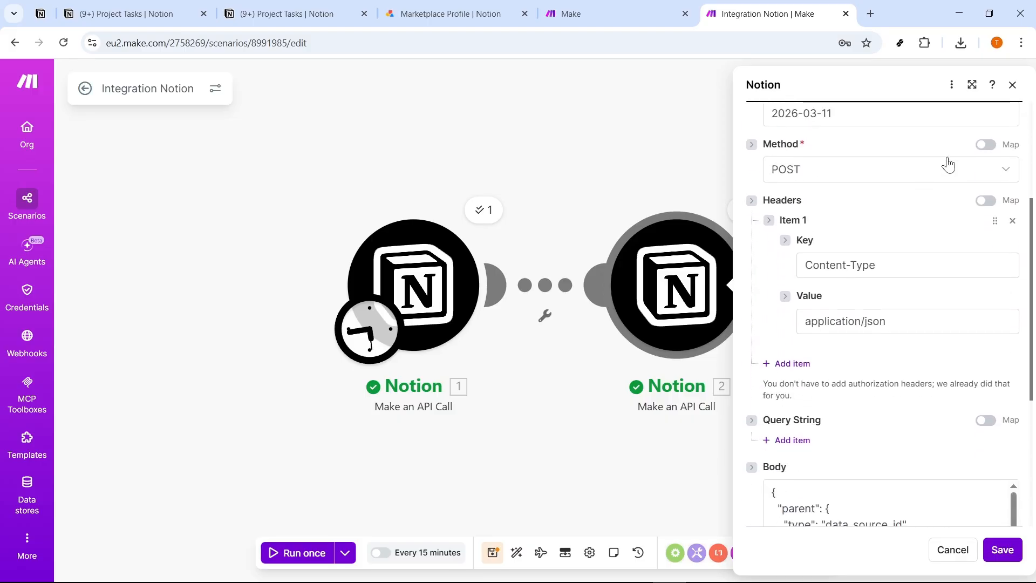
{"action": "scroll", "coordinate": [834, 346], "scroll_direction": "down", "scroll_amount": 6}
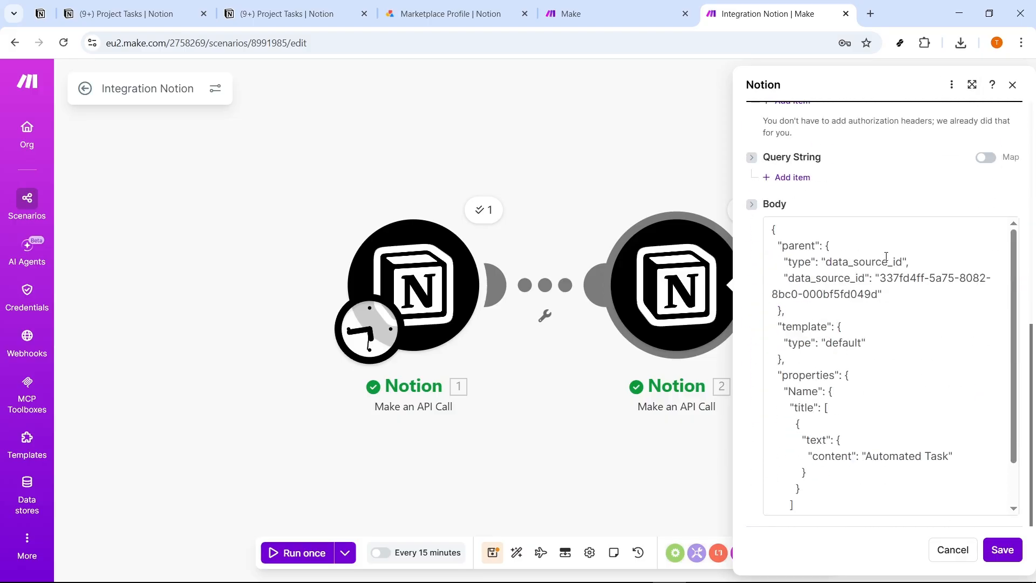